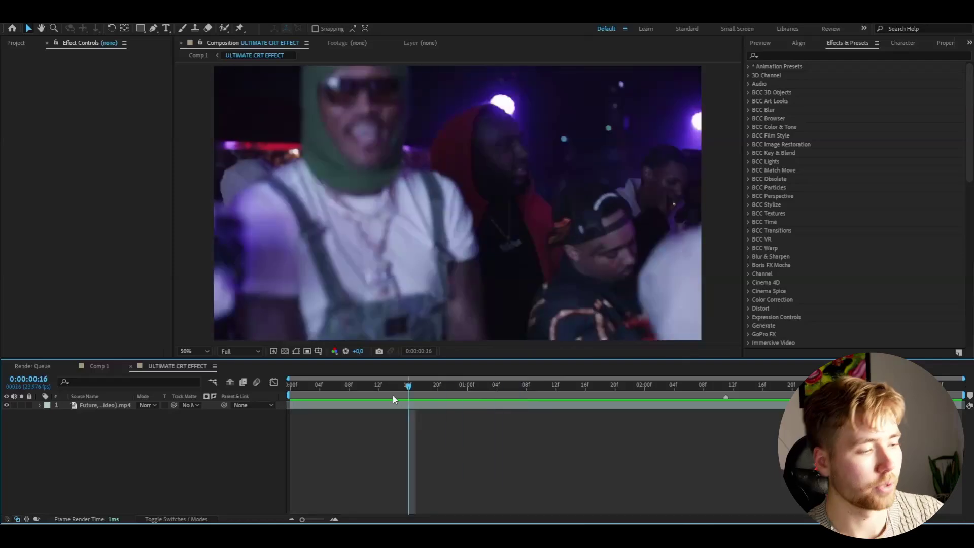
Step: Return to the first frame, add an adjustment layer above the video clip and apply the Mosaic effect to it
left_click(348, 386)
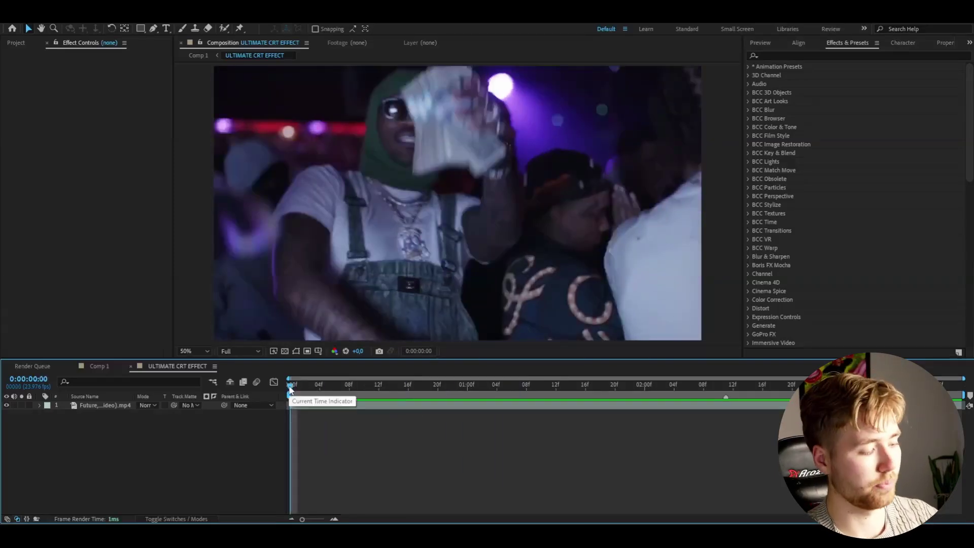
key("ctrl+d")
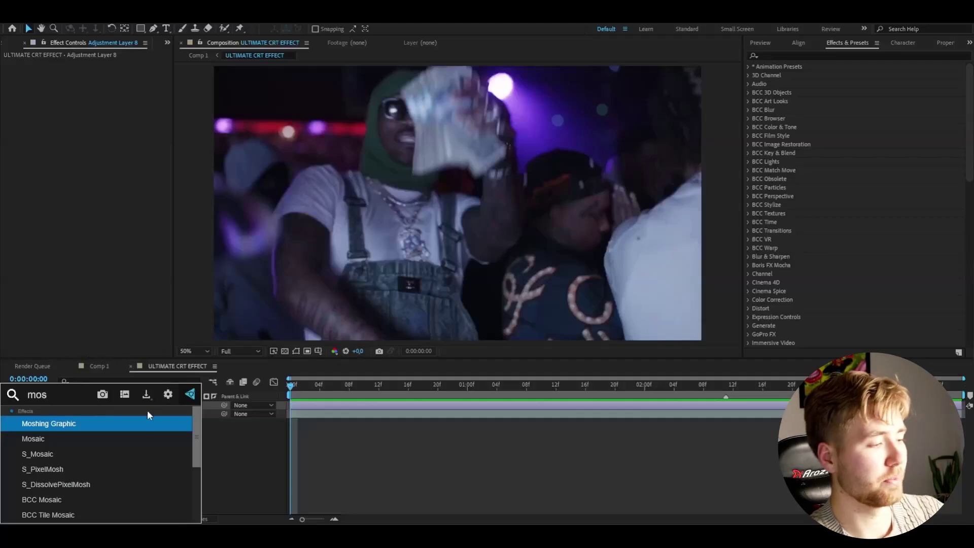
left_click(123, 439)
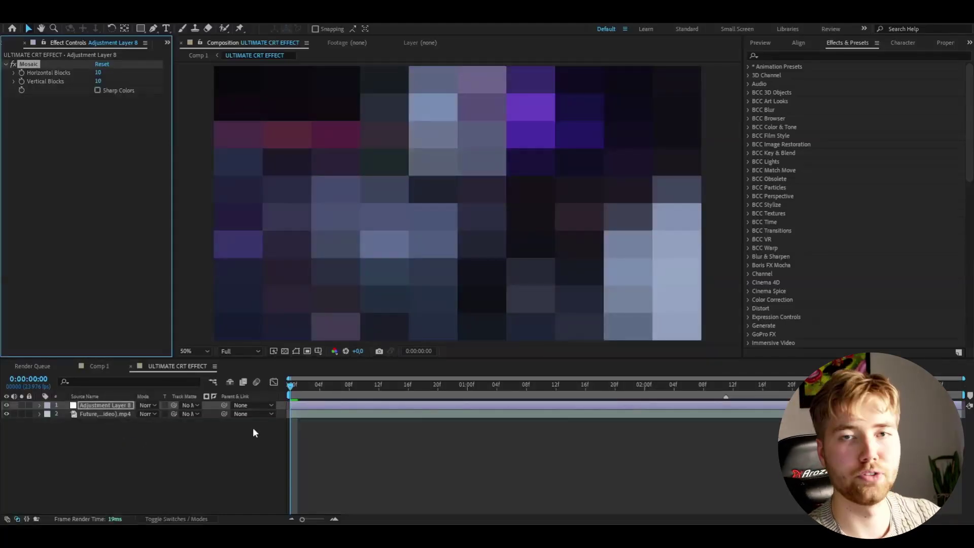
Step: Set both the horizontal and vertical blocks of the Mosaic effect to 400
left_click_drag(97, 76, 127, 76)
left_click(99, 81)
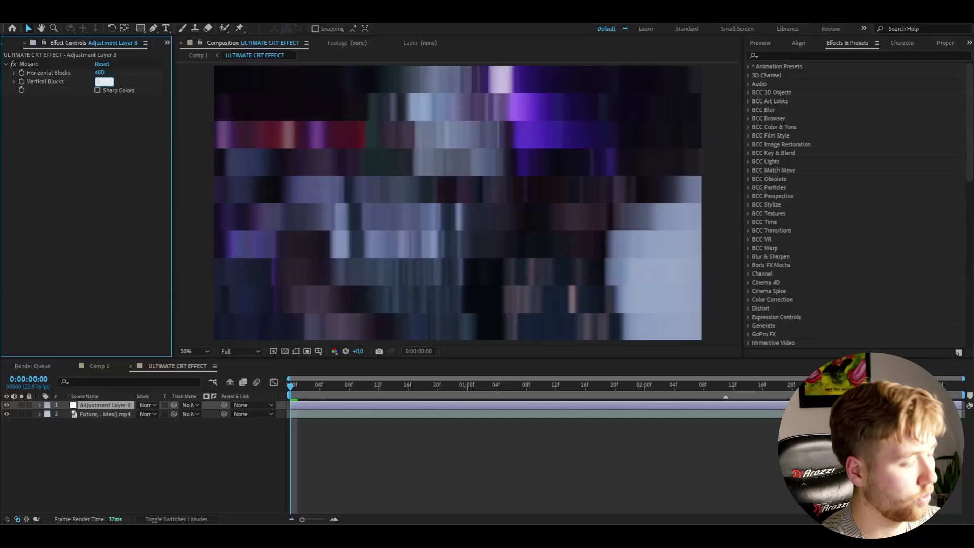
type("400")
key("Return")
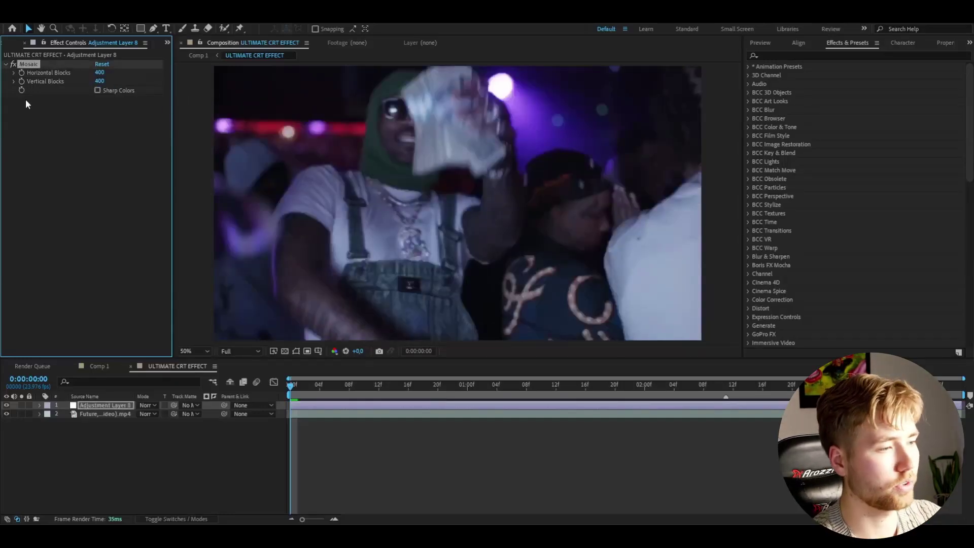
Step: Apply the Motion Tile effect to the adjustment layer and set its output width to 80
left_click(85, 406)
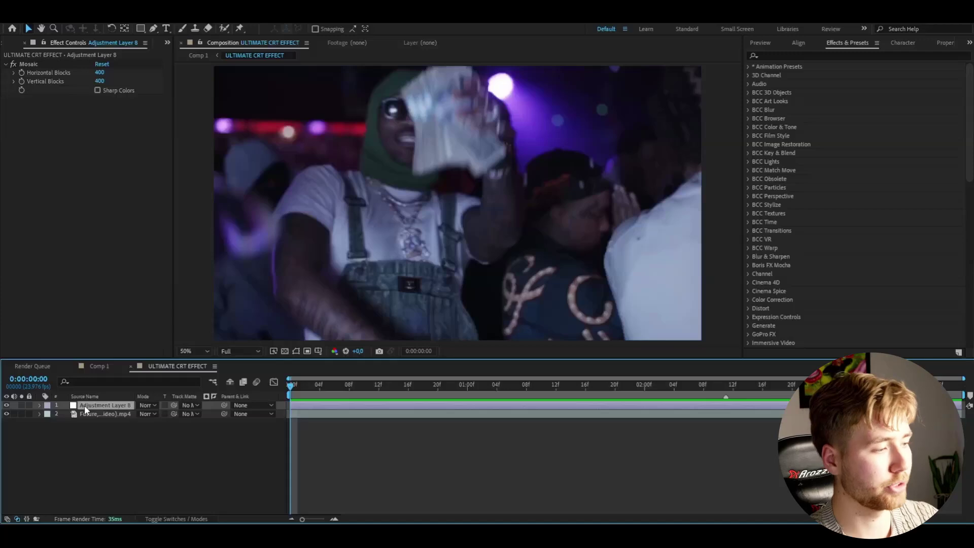
key("ctrl+space")
type("motion tile")
key("Return")
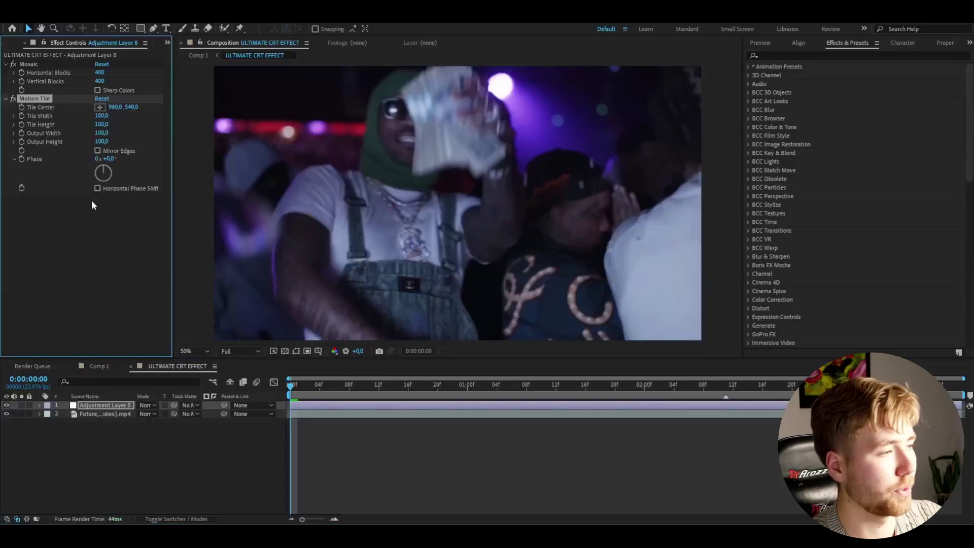
left_click(102, 134)
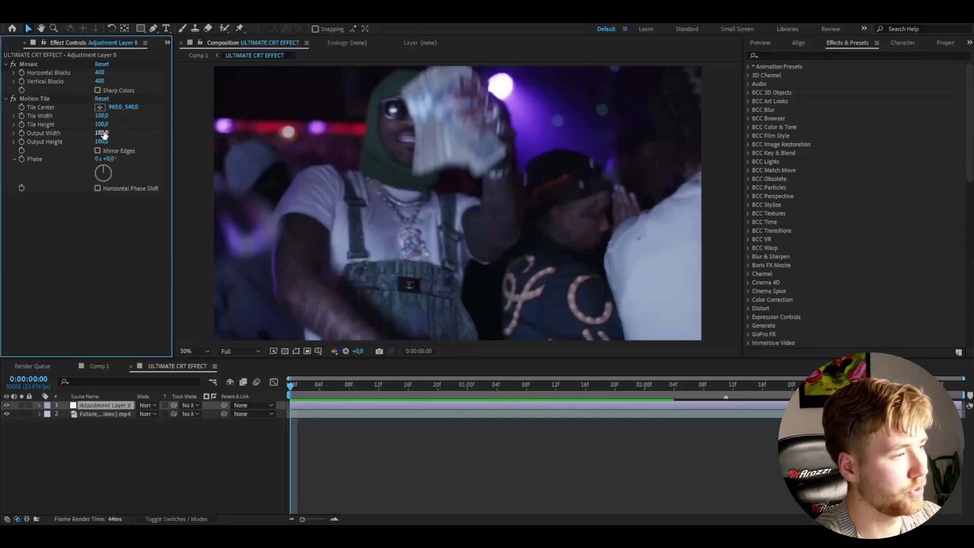
type("80")
key("Return")
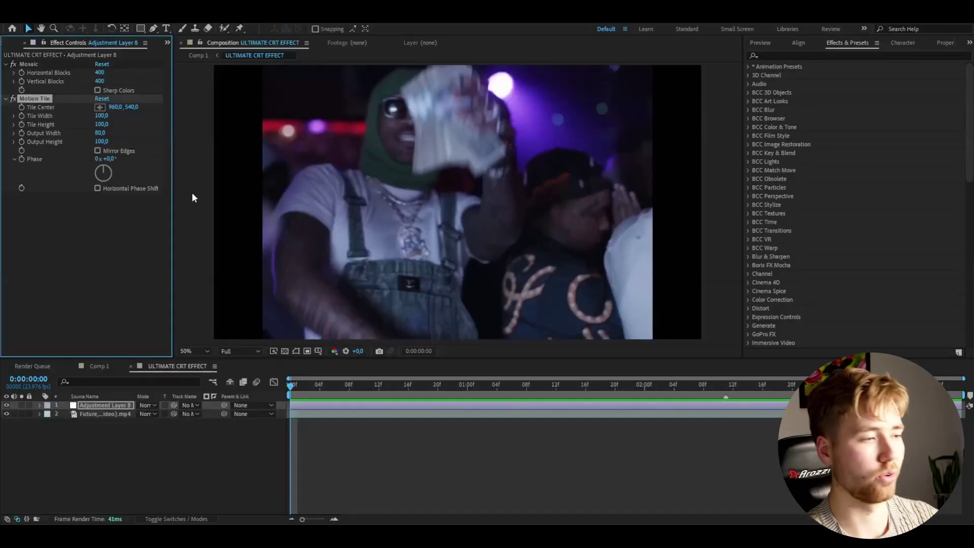
left_click(191, 199)
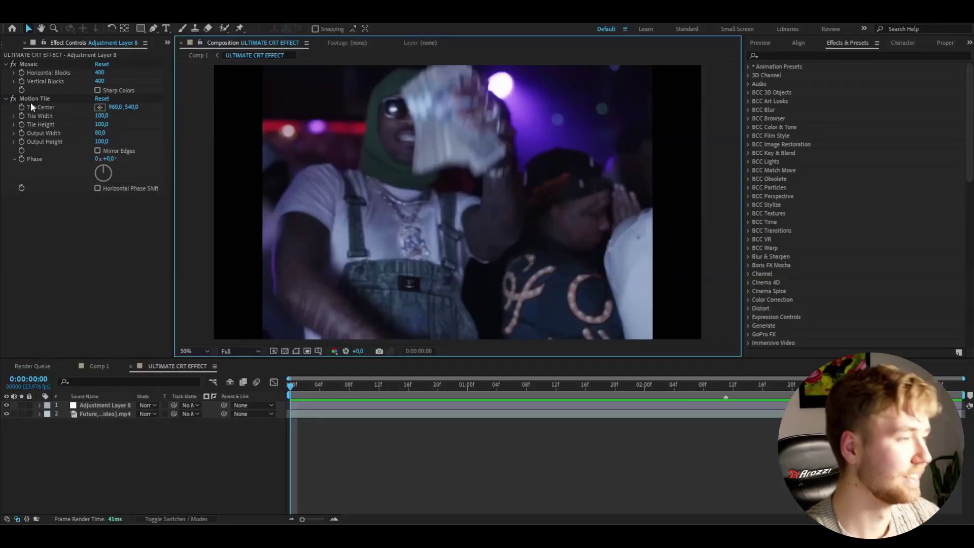
left_click(5, 99)
left_click(5, 100)
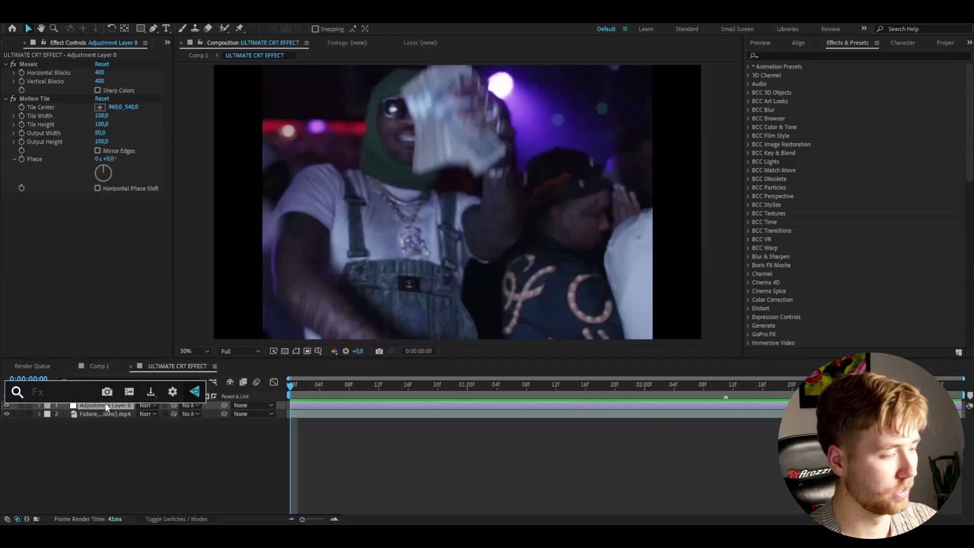
Step: Apply the Grid effect to the adjustment layer and have its size come from Width & Height Sliders
key("Return")
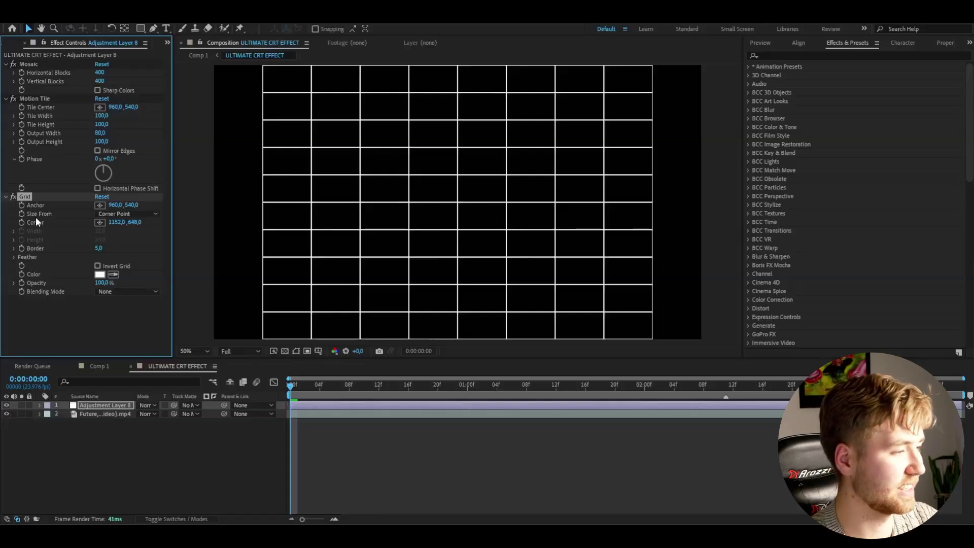
left_click(120, 214)
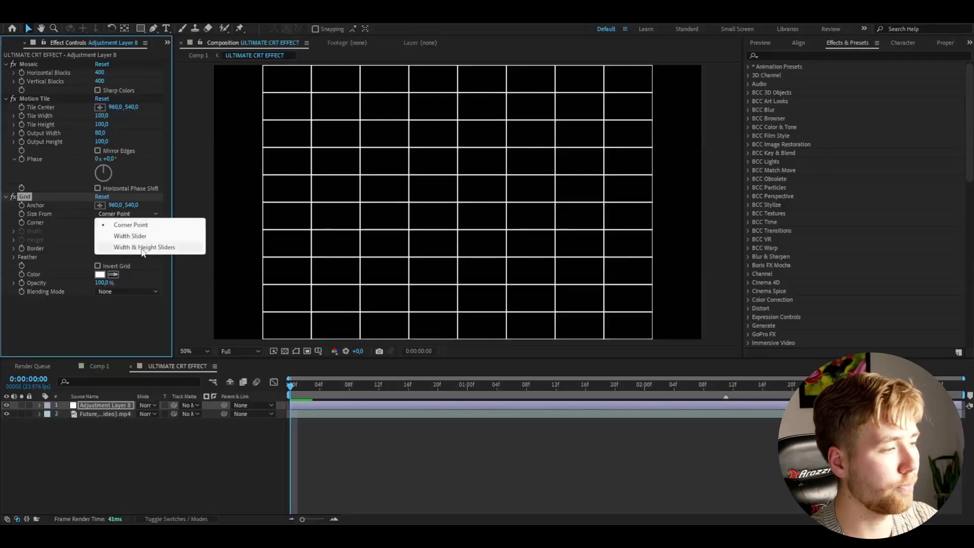
left_click(143, 248)
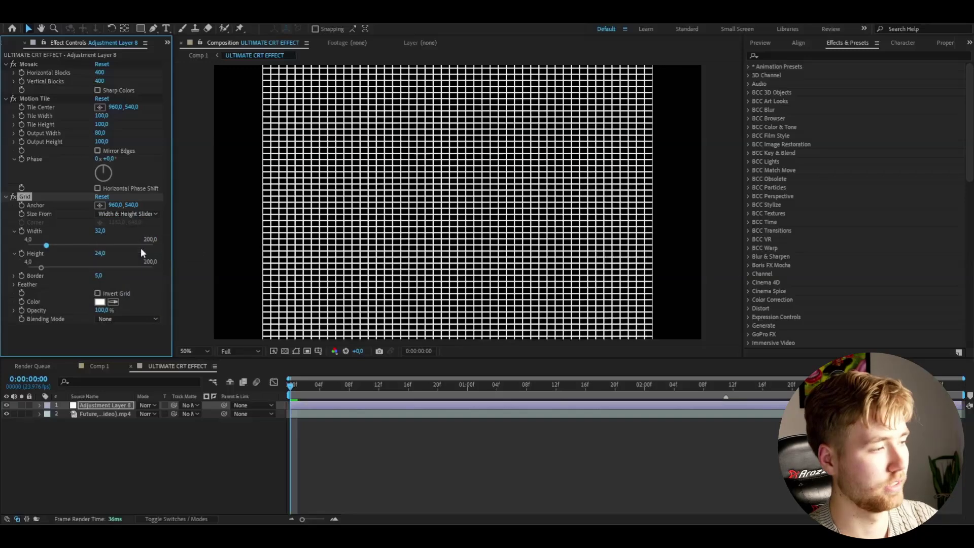
Step: Set the Grid effect's width to 6 and its height to 12
left_click(100, 231)
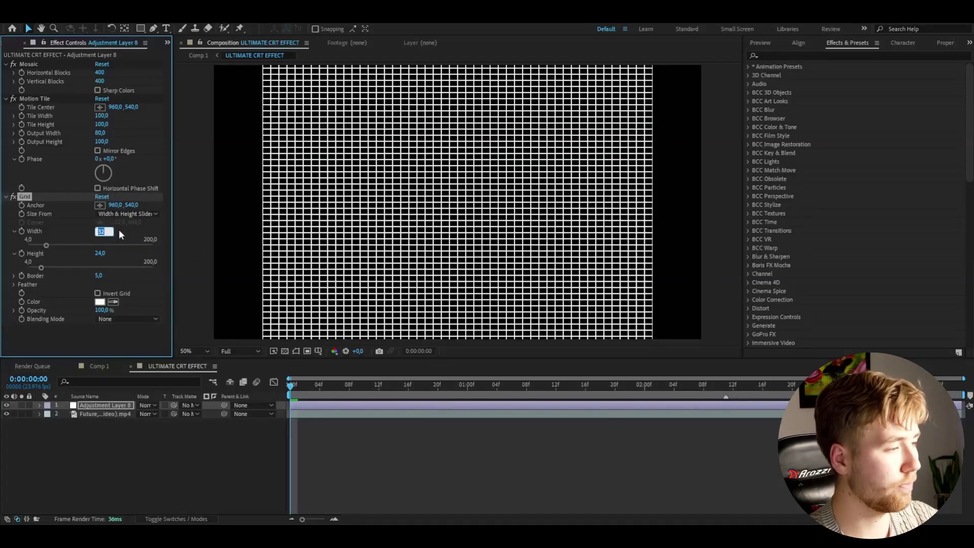
type("6")
key("Return")
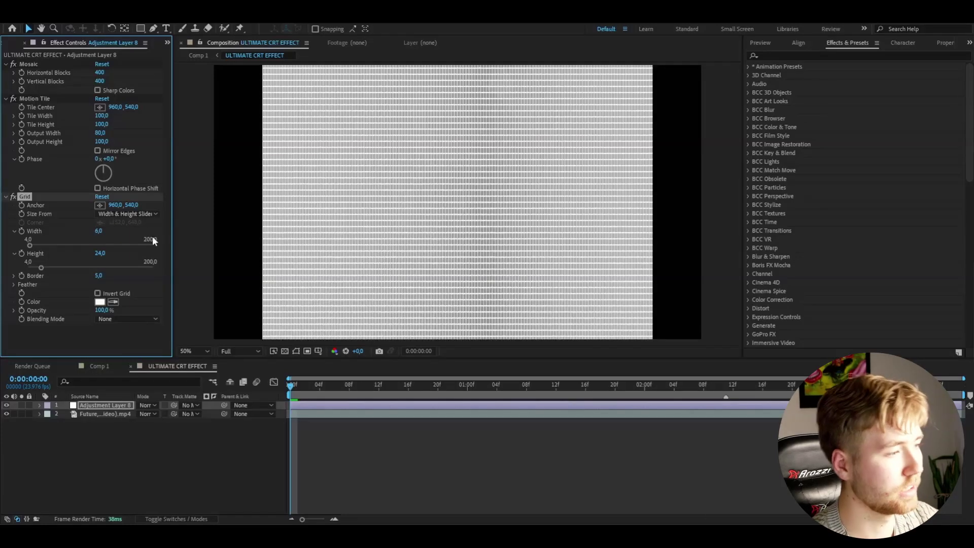
left_click_drag(41, 269, 34, 269)
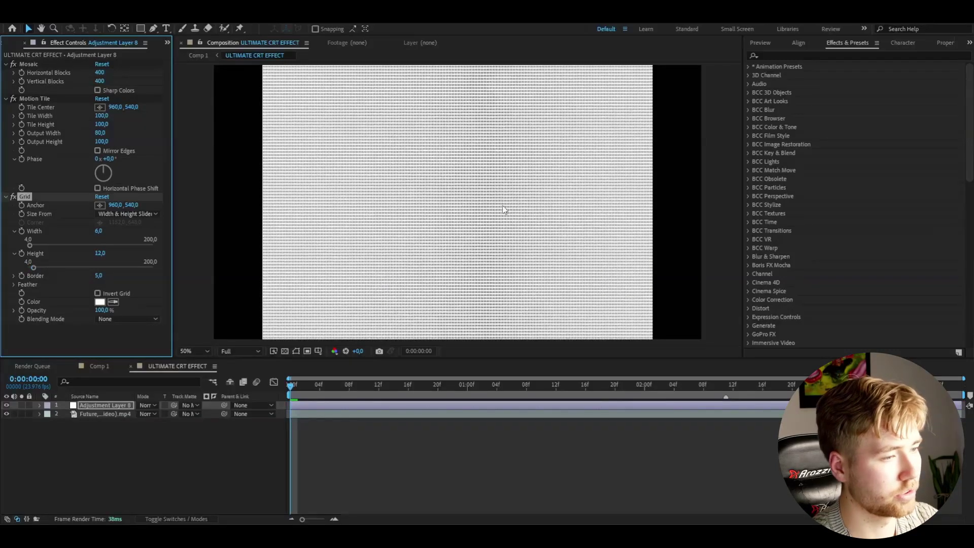
Step: Invert the grid and set the Grid effect's blending mode to Overlay
scroll(424, 198, "up", 7)
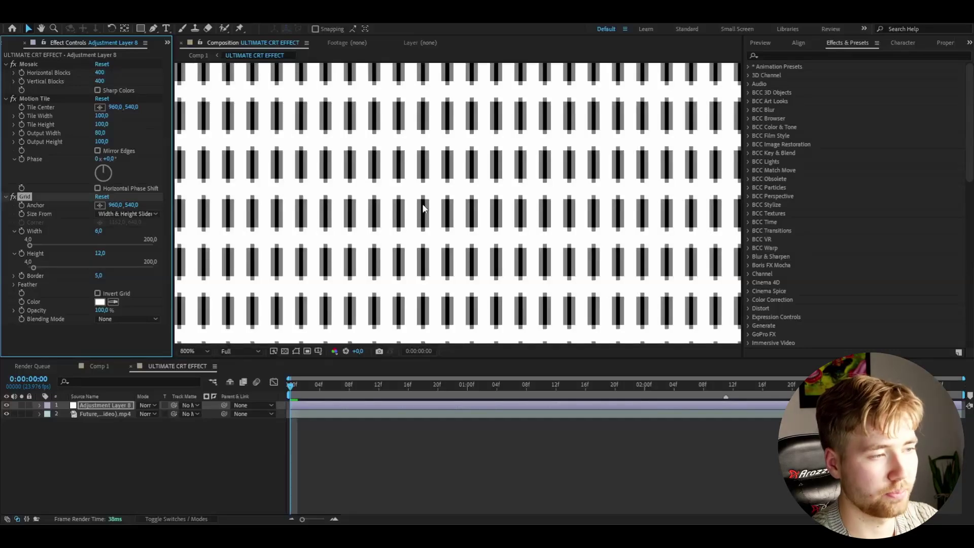
scroll(429, 236, "down", 6)
scroll(434, 236, "up", 4)
scroll(379, 218, "down", 6)
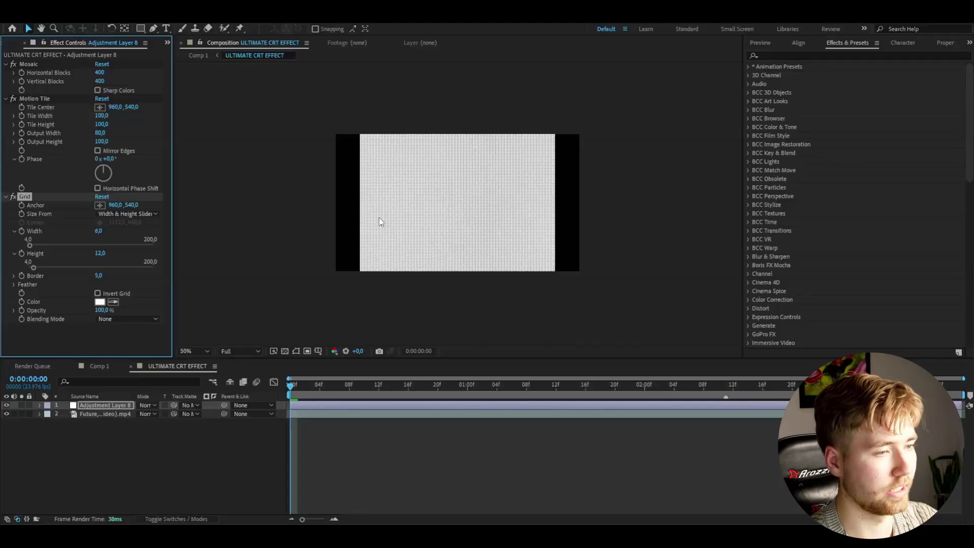
scroll(379, 218, "up", 2)
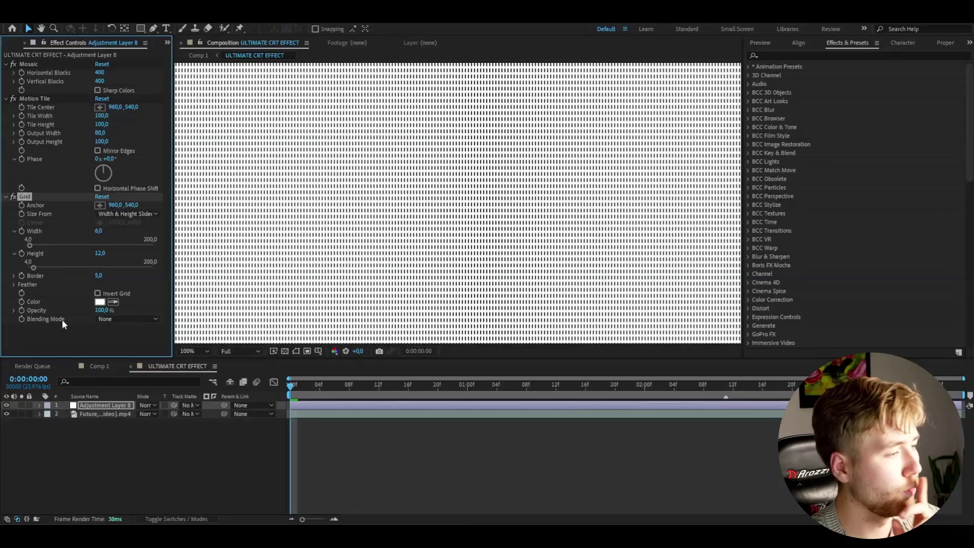
left_click(98, 293)
scroll(608, 219, "down", 4)
scroll(607, 218, "up", 2)
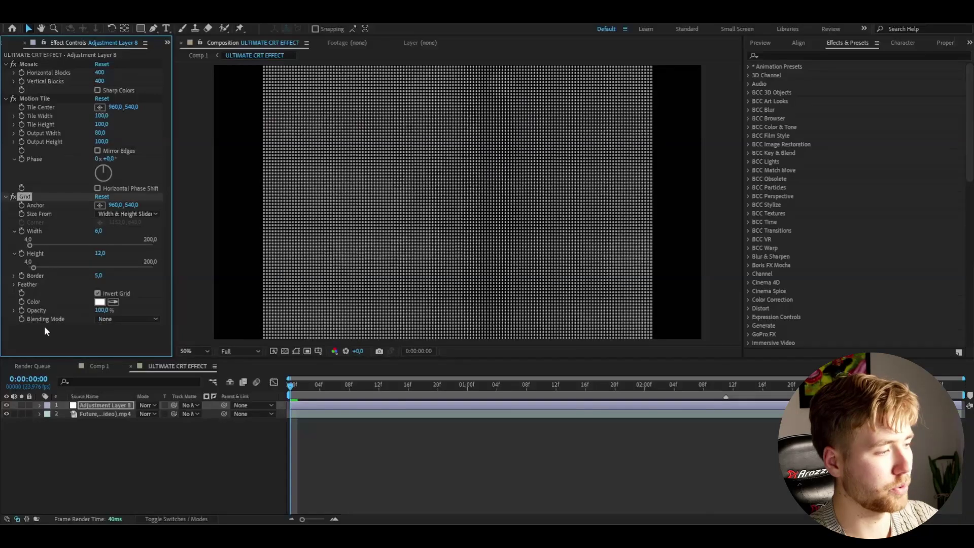
left_click(124, 319)
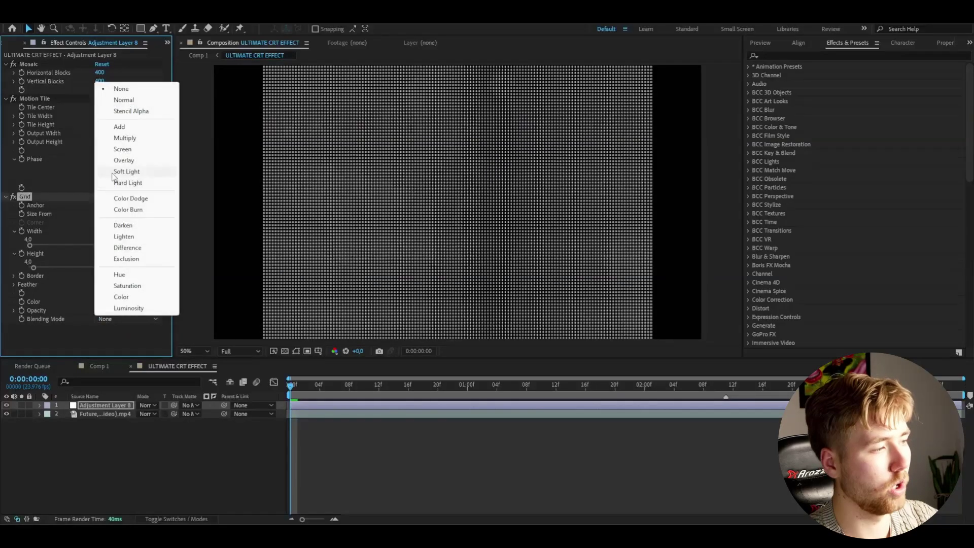
left_click(123, 160)
Step: Set the Grid effect's border to 3 and check the grid pattern over the whole frame
scroll(379, 245, "up", 4)
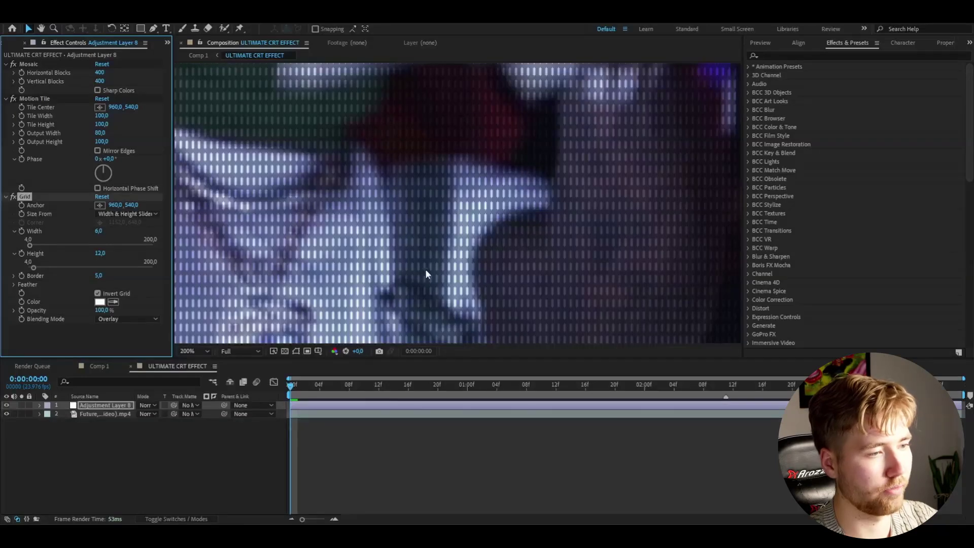
scroll(425, 274, "down", 4)
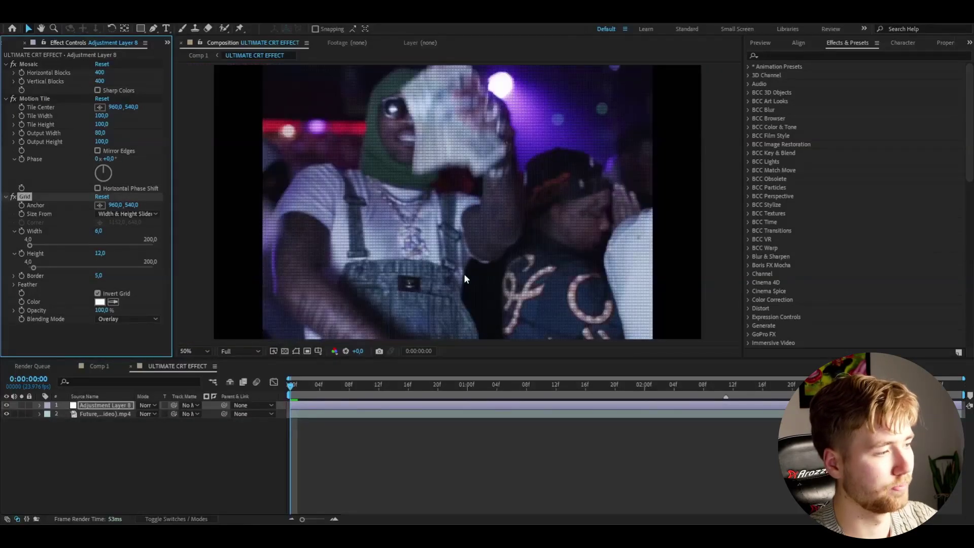
scroll(470, 276, "up", 6)
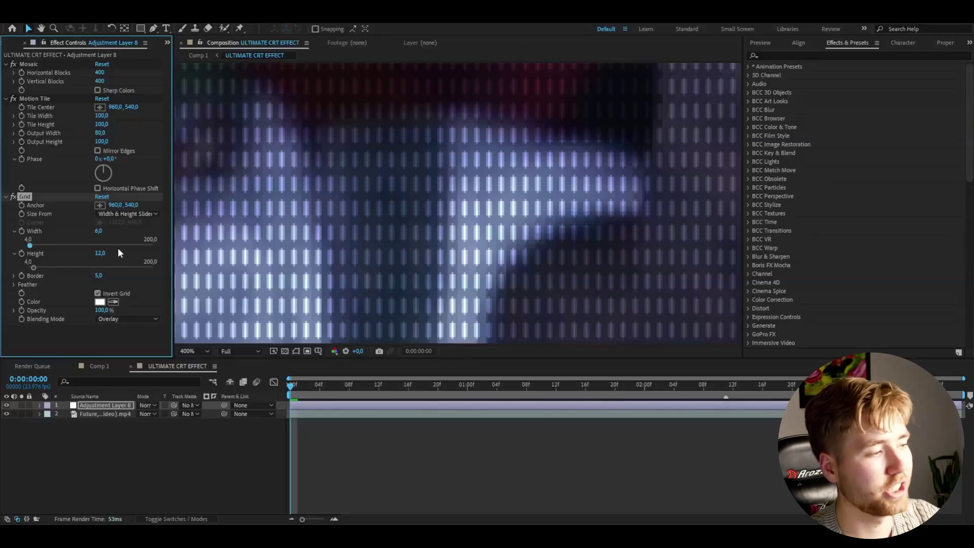
left_click(94, 276)
left_click(100, 276)
type("3")
key("Return")
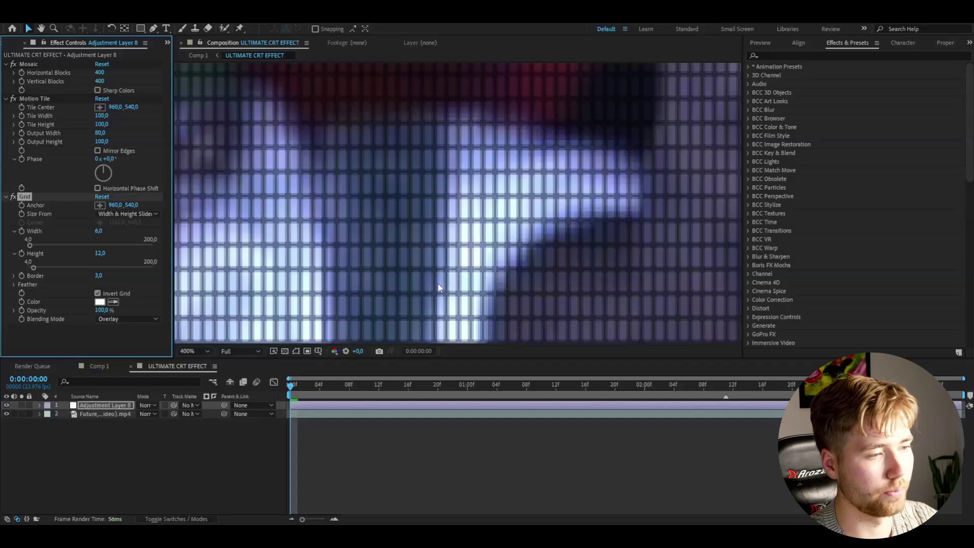
scroll(403, 229, "down", 2)
scroll(403, 229, "down", 3)
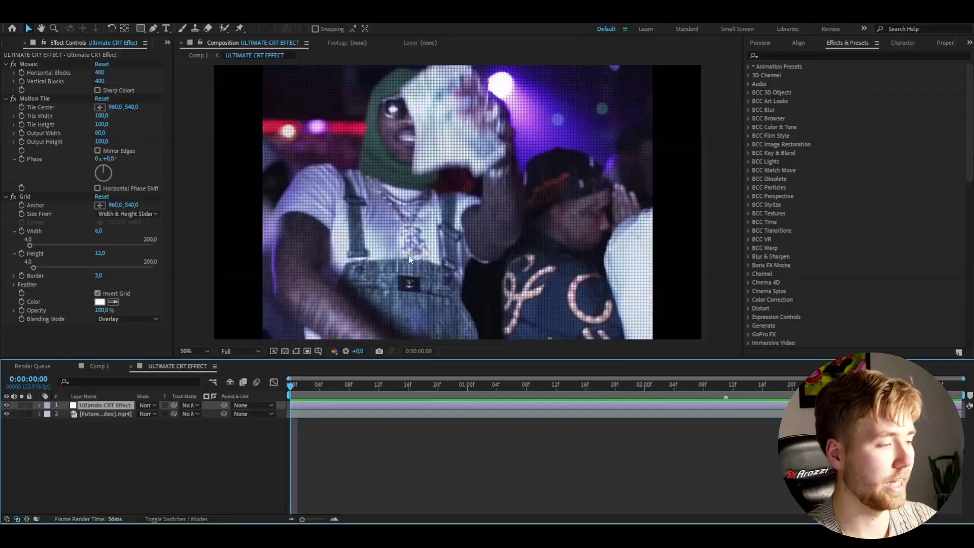
Step: Hide the Ultimate CRT Effect layer and add a new adjustment layer above it
left_click(9, 414)
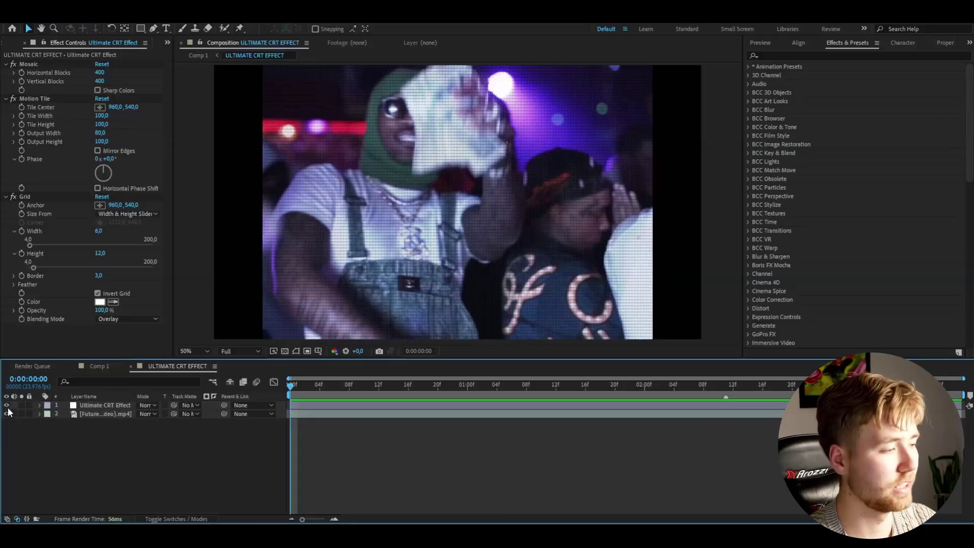
left_click(6, 405)
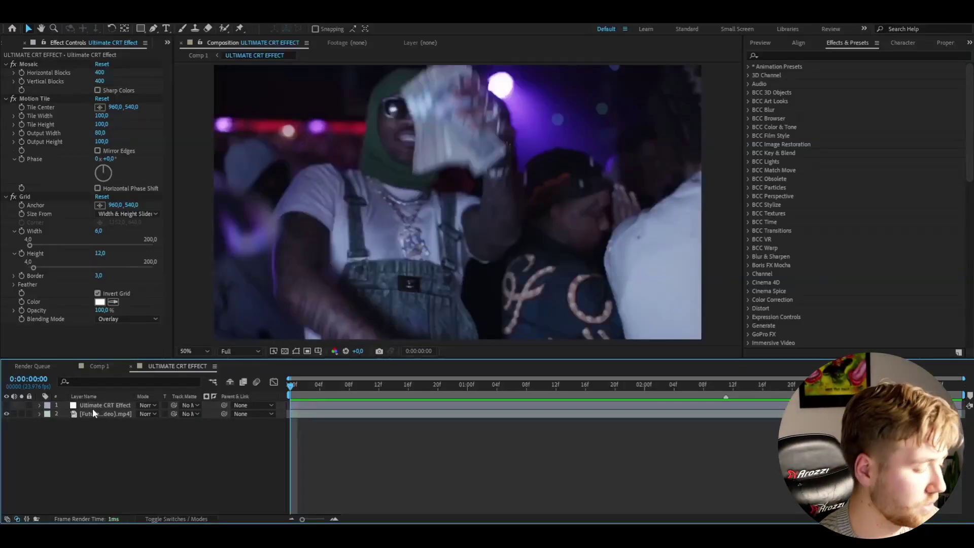
key("ctrl+alt+y")
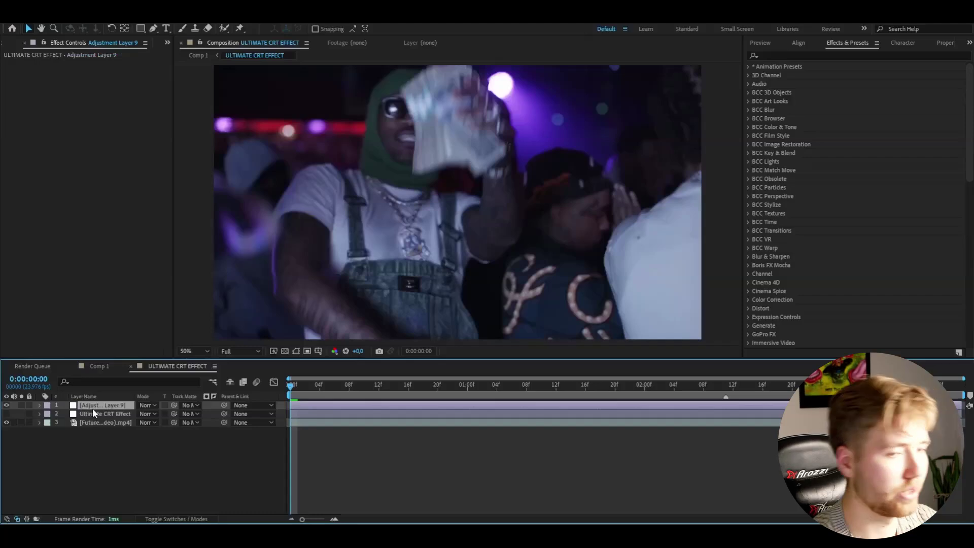
Step: Apply the Matrix CRT BONUS user preset from CRT PRESETS to the new adjustment layer and preview the look at 0:00:00:12
left_click(748, 68)
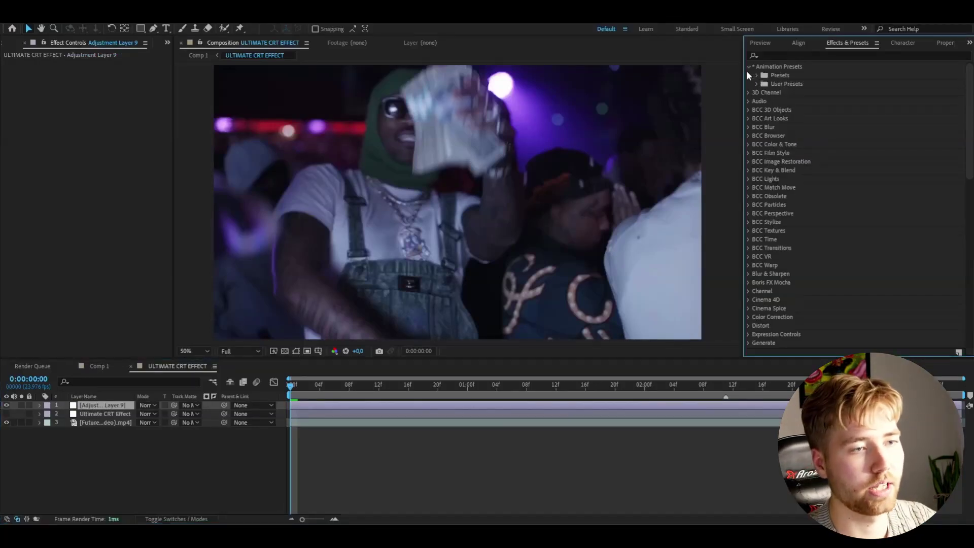
left_click(756, 84)
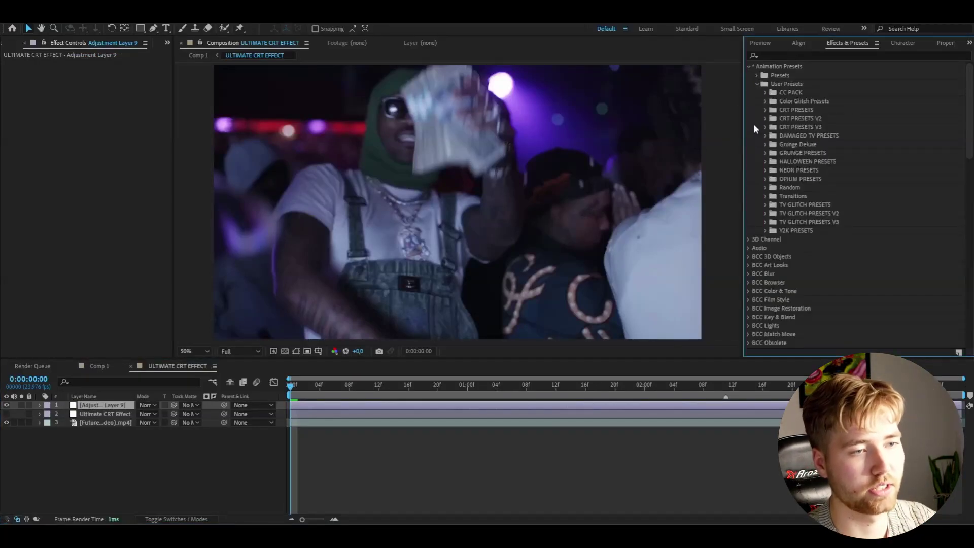
left_click(765, 110)
left_click(773, 117)
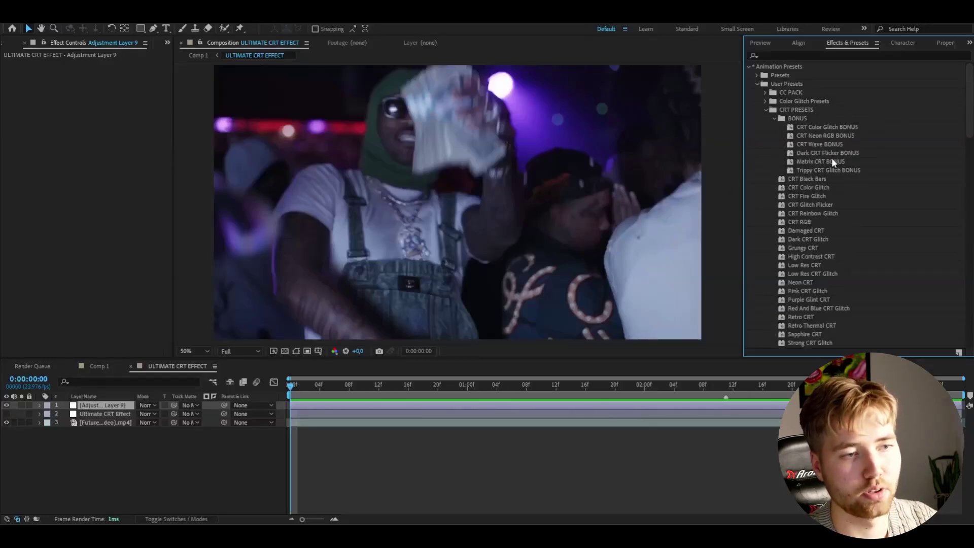
left_click_drag(839, 163, 100, 403)
mouse_move(336, 384)
left_mouse_down()
mouse_move(353, 384)
mouse_move(329, 384)
left_mouse_up()
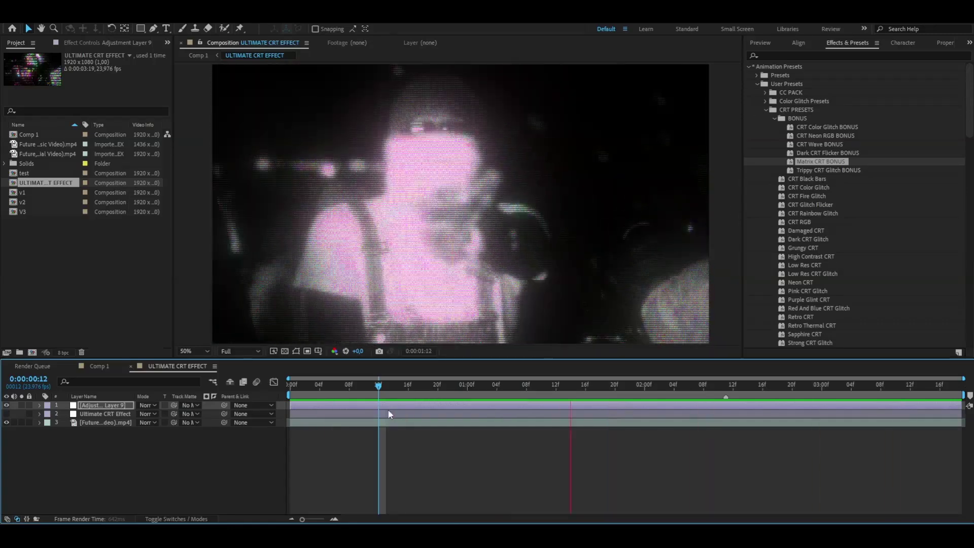
left_click(380, 389)
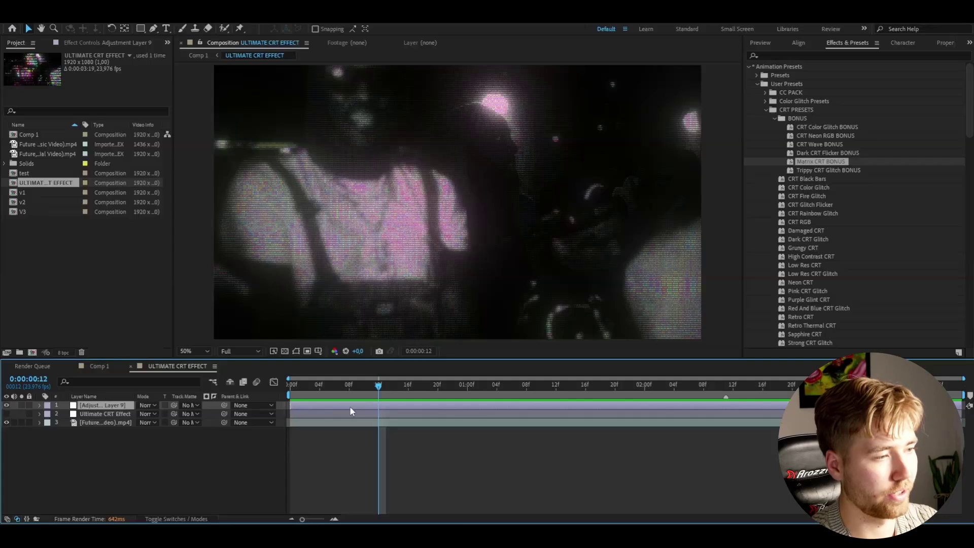
Step: Apply the CRT Wave BONUS user preset to the new adjustment layer and play back the result
left_click(818, 145)
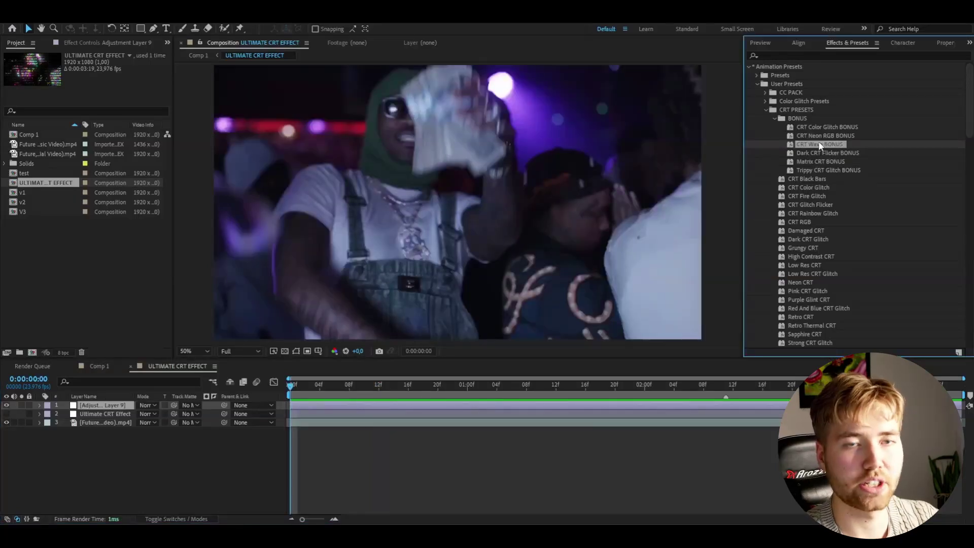
left_click_drag(824, 144, 575, 179)
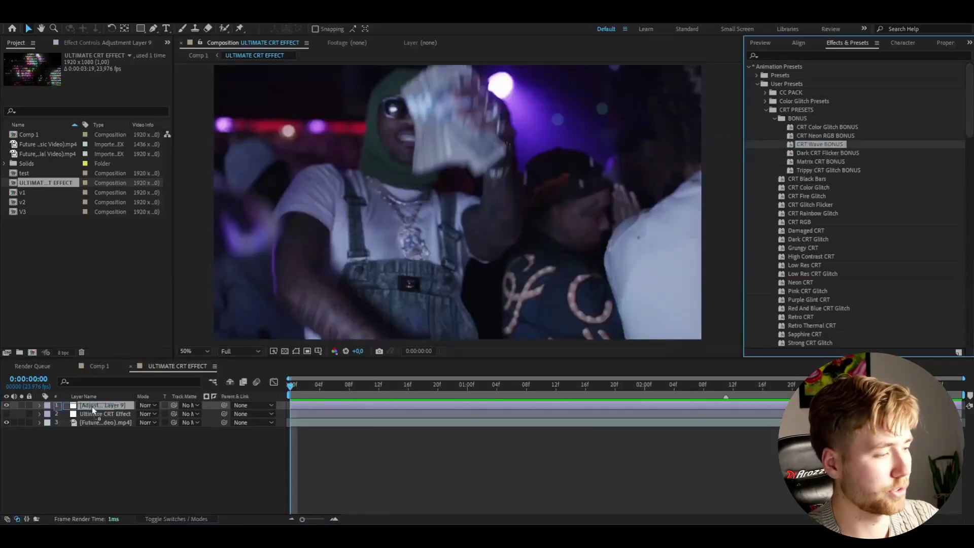
key("space")
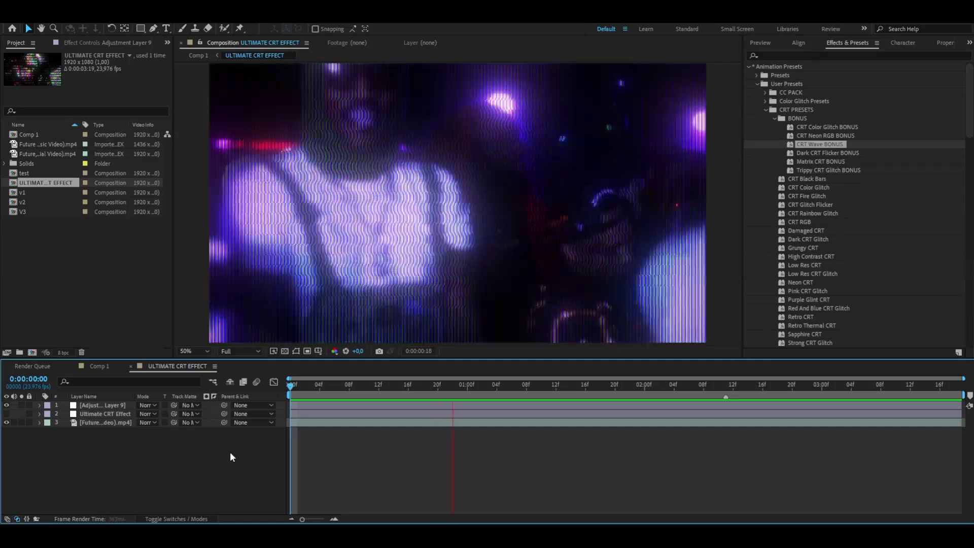
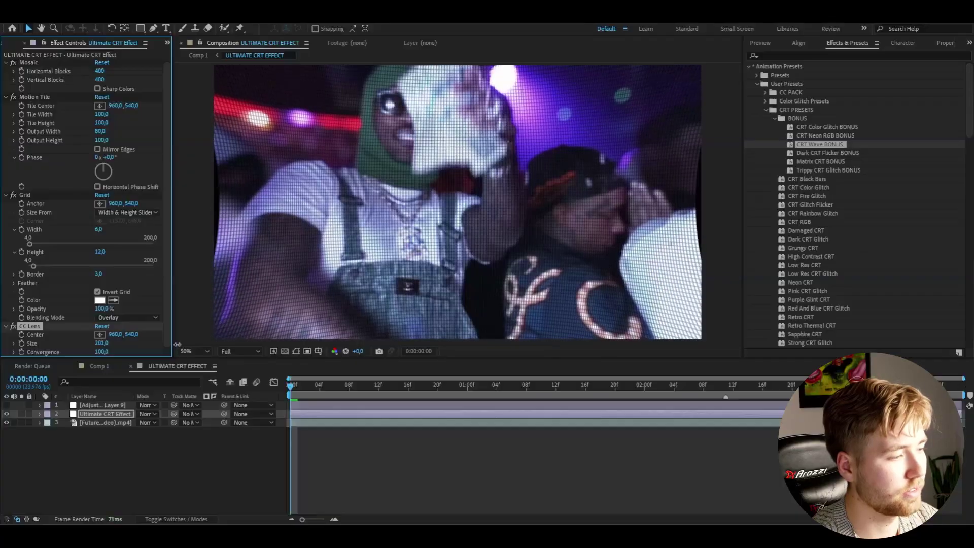
Step: Set the CC Lens effect's size to 166 and convergence to -50 on the Ultimate CRT Effect layer
left_click_drag(102, 343, 118, 343)
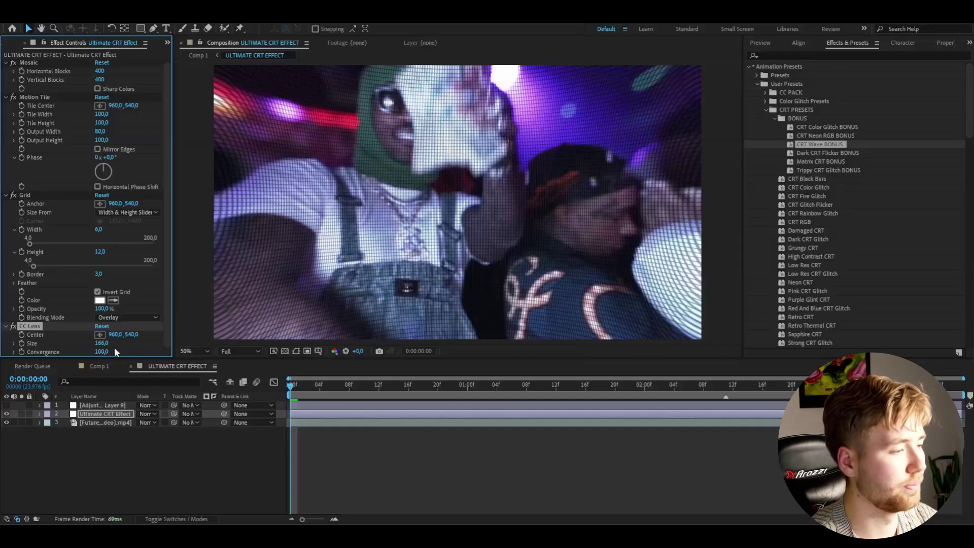
left_click_drag(101, 352, 32, 353)
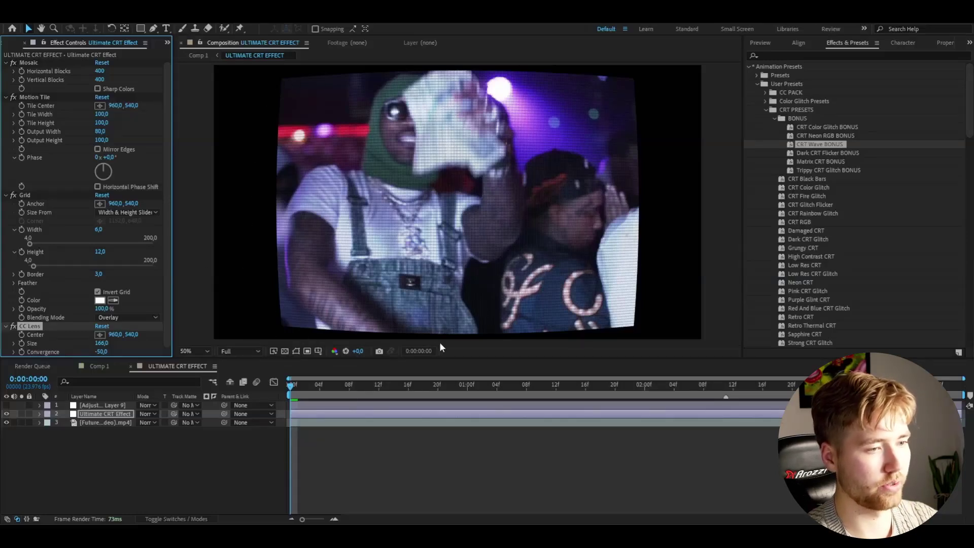
left_click(203, 363)
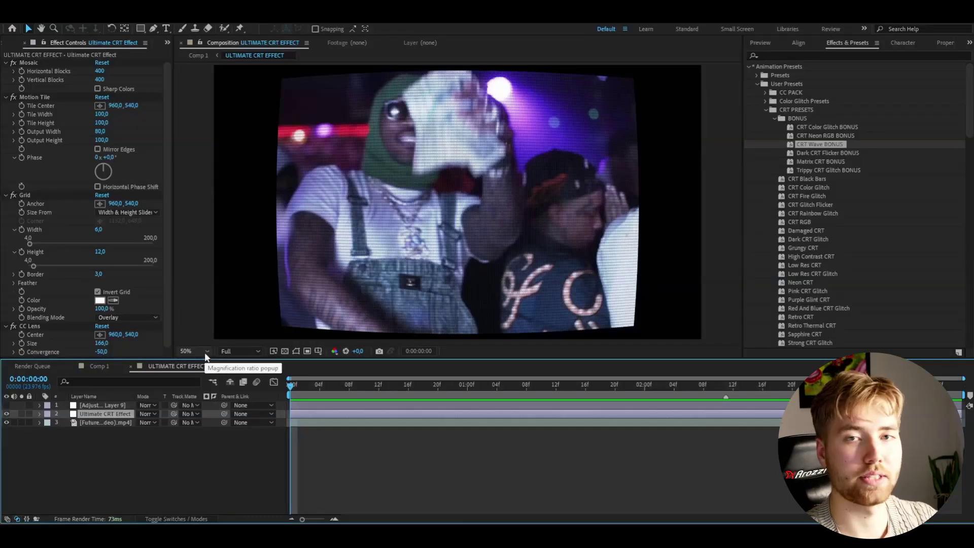
Step: Add a Transform effect to the Ultimate CRT Effect layer, set its scale to 112 and play back the composition
key("ctrl+space")
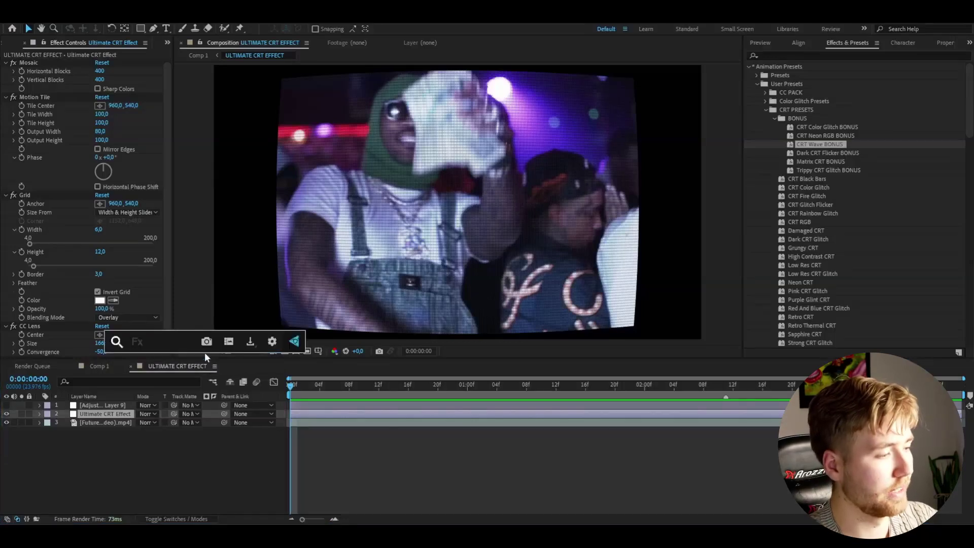
type("tr")
key("Return")
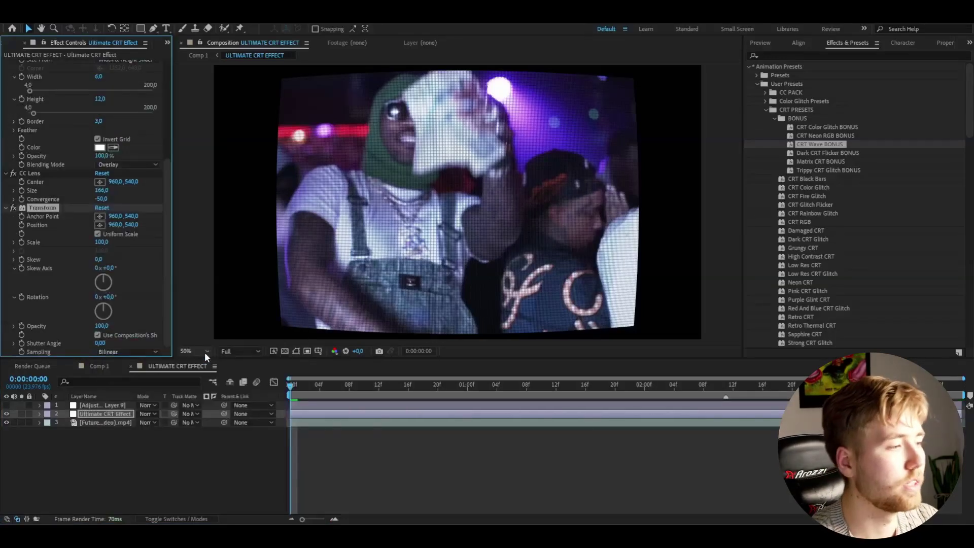
left_click_drag(102, 242, 108, 242)
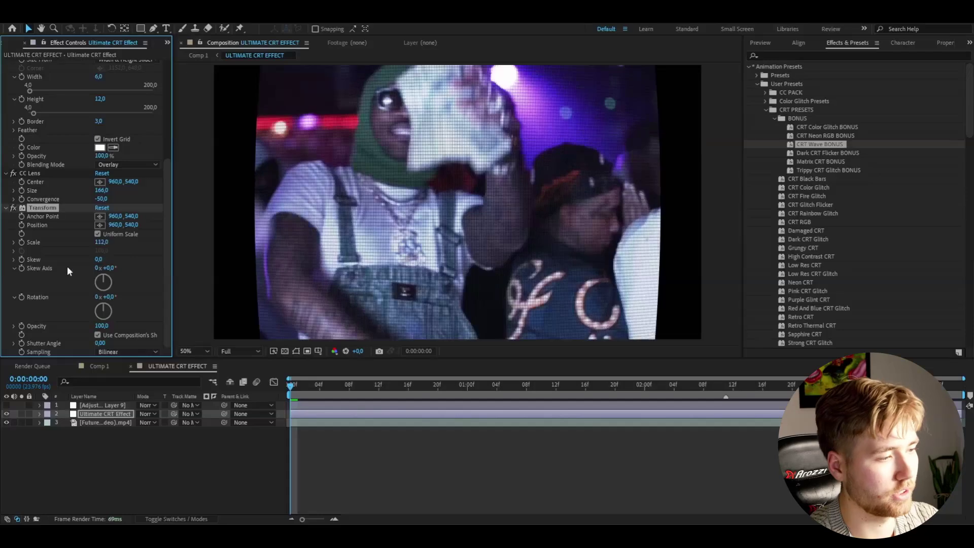
left_click(190, 255)
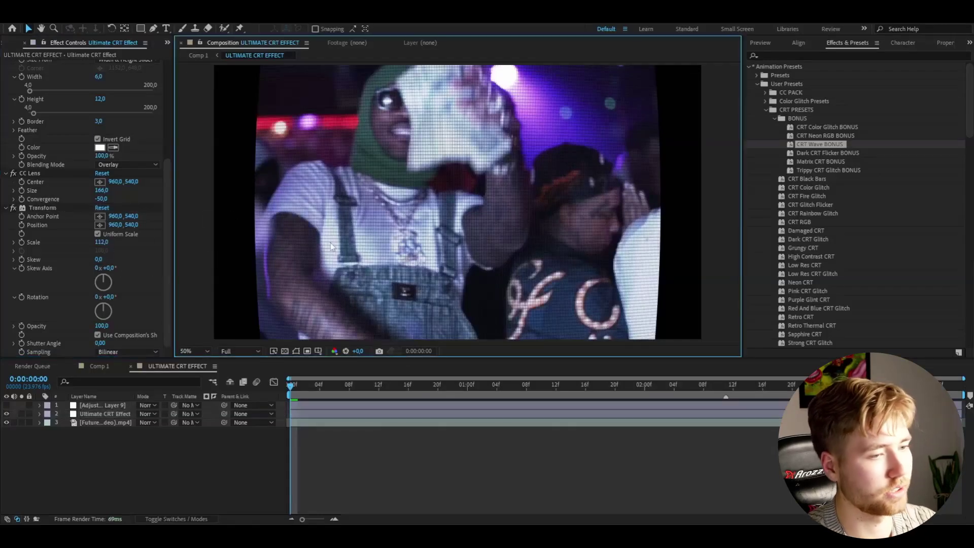
scroll(495, 217, "down", 1)
scroll(495, 217, "up", 1)
scroll(304, 194, "down", 1)
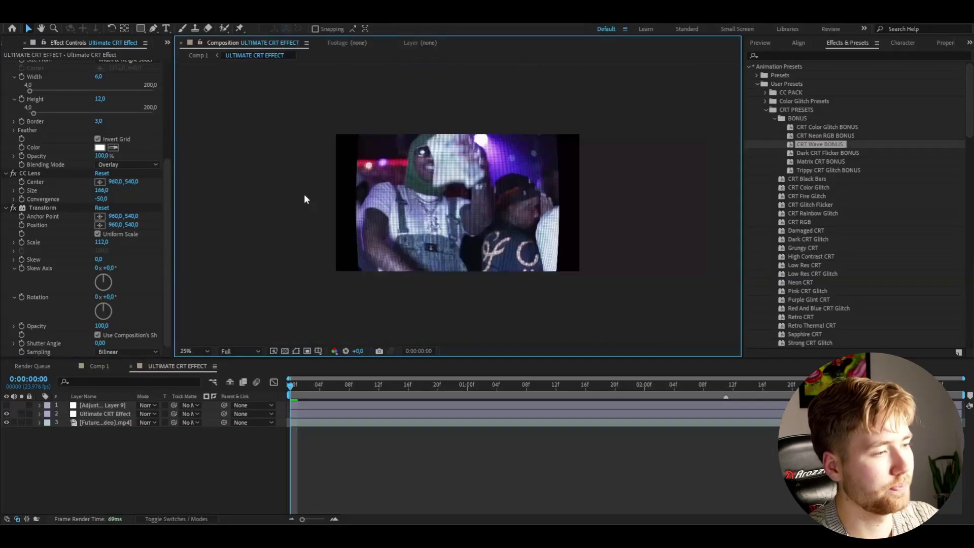
scroll(304, 194, "up", 1)
key("space")
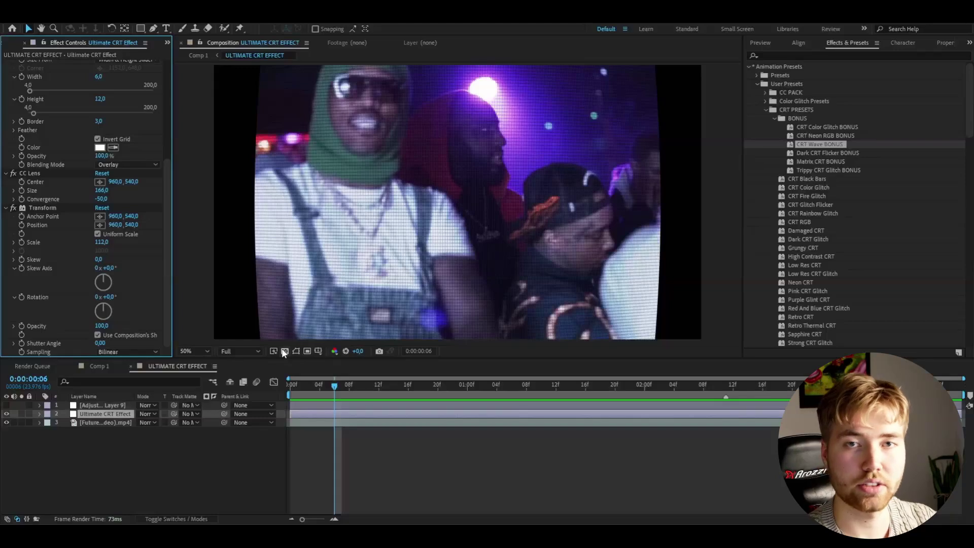
Step: Add Brightness & Contrast to the Ultimate CRT Effect layer and start keyframing Brightness at 0 on the first frame
key("ctrl+space")
type("br")
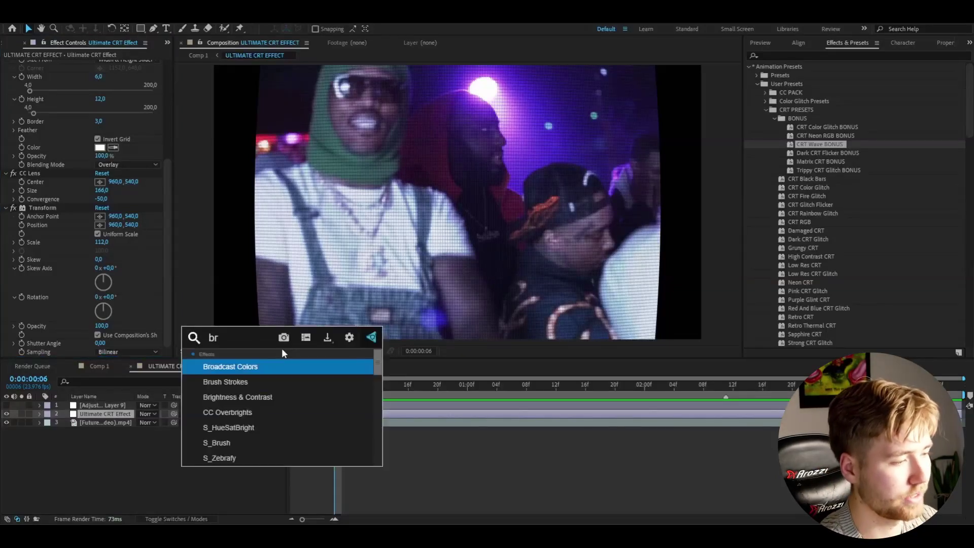
left_click(255, 394)
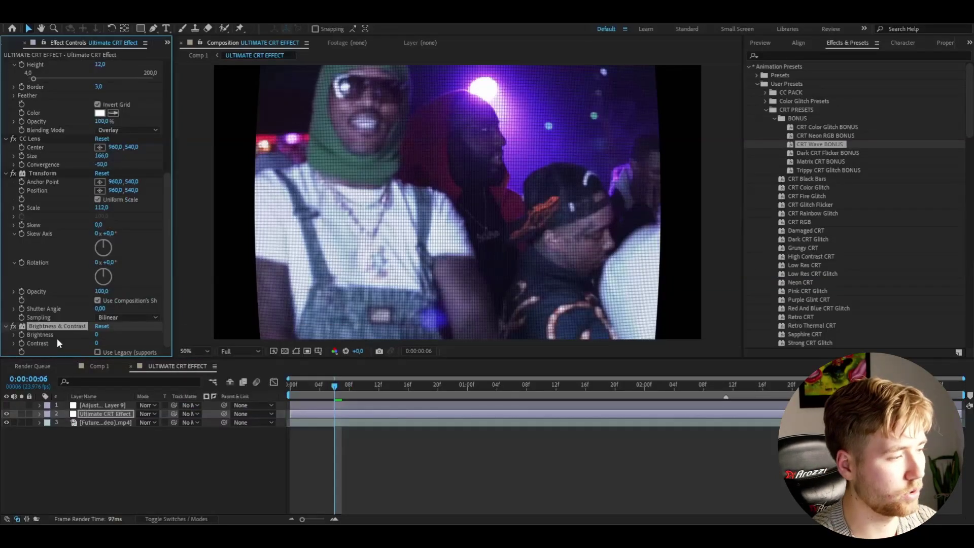
key("Home")
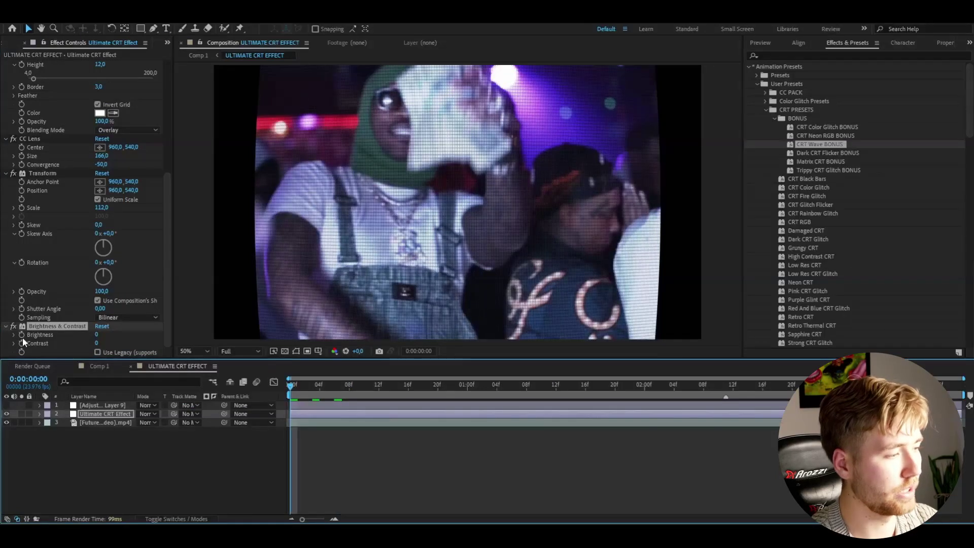
left_click(21, 334)
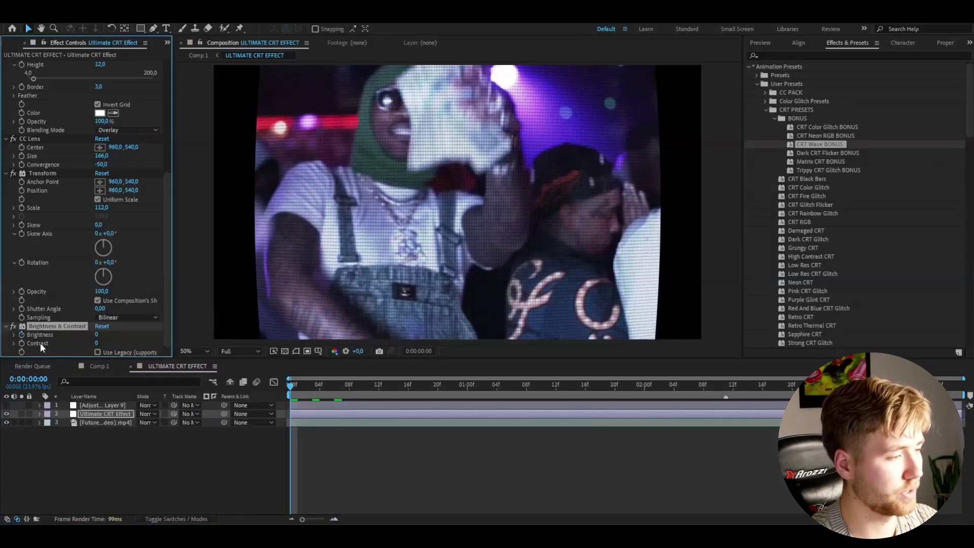
Step: Keyframe a different Brightness value on each of the following four frames for a flicker, ending with 14 at 0:00:00:04
left_click(758, 44)
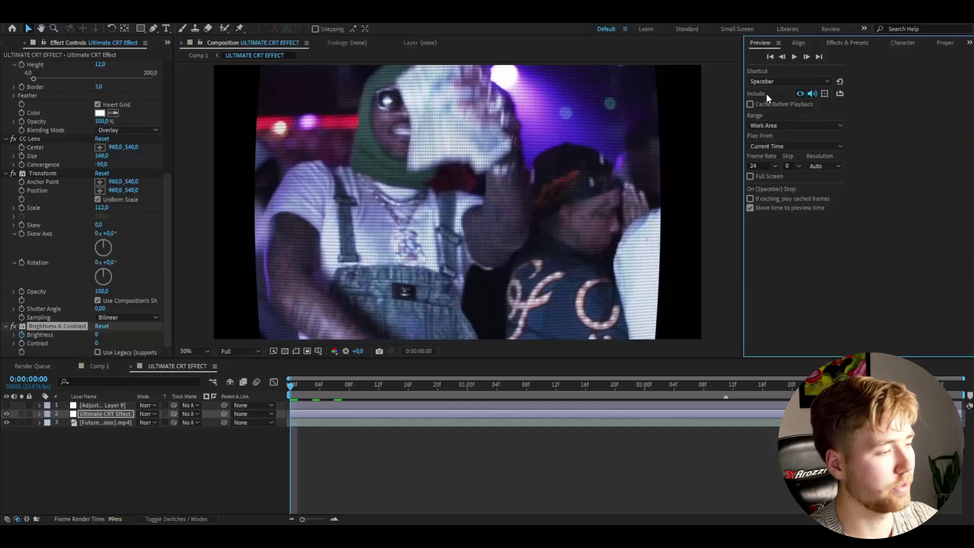
left_click(808, 57)
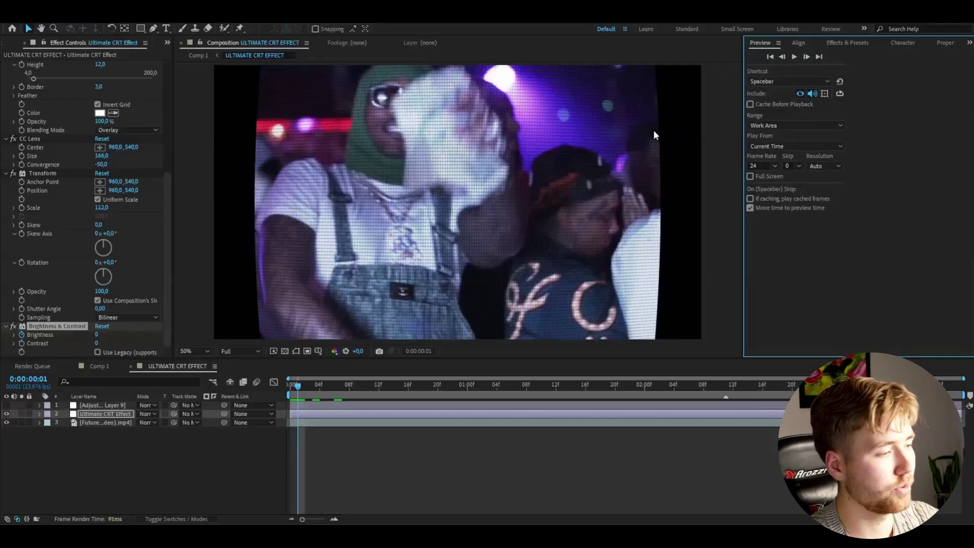
mouse_move(97, 334)
left_mouse_down()
mouse_move(113, 336)
mouse_move(92, 335)
mouse_move(100, 338)
left_mouse_up()
left_click(807, 56)
left_click(807, 56)
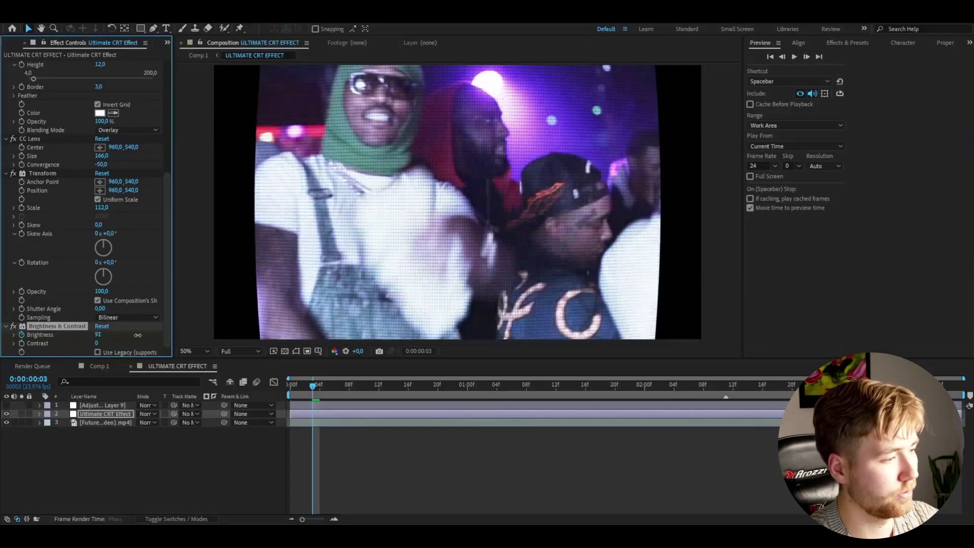
key("Page_Down")
Step: Add a loopOut() expression to the Brightness property and play the flicker from the start
left_click(40, 414)
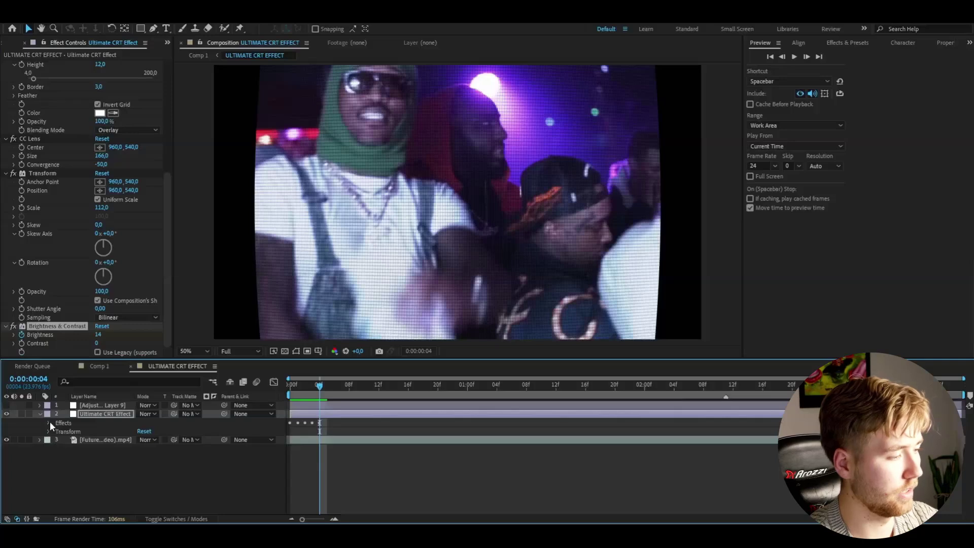
left_click(49, 423)
left_click(57, 475)
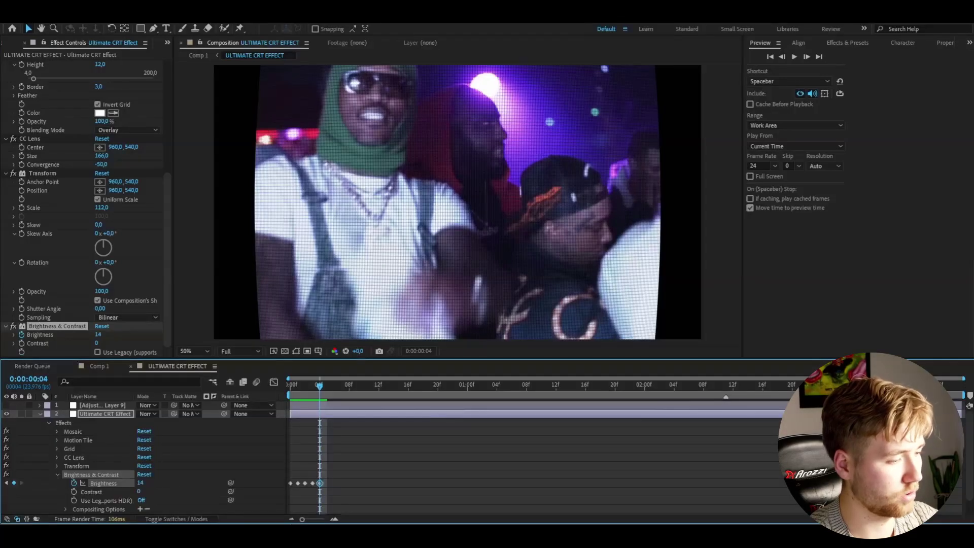
scroll(140, 477, "down", 2)
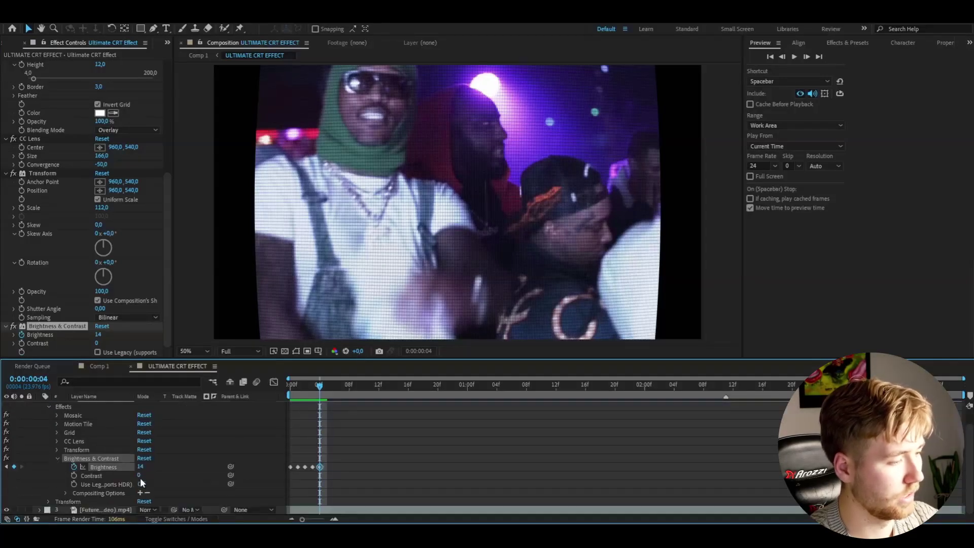
left_click(74, 467, "alt")
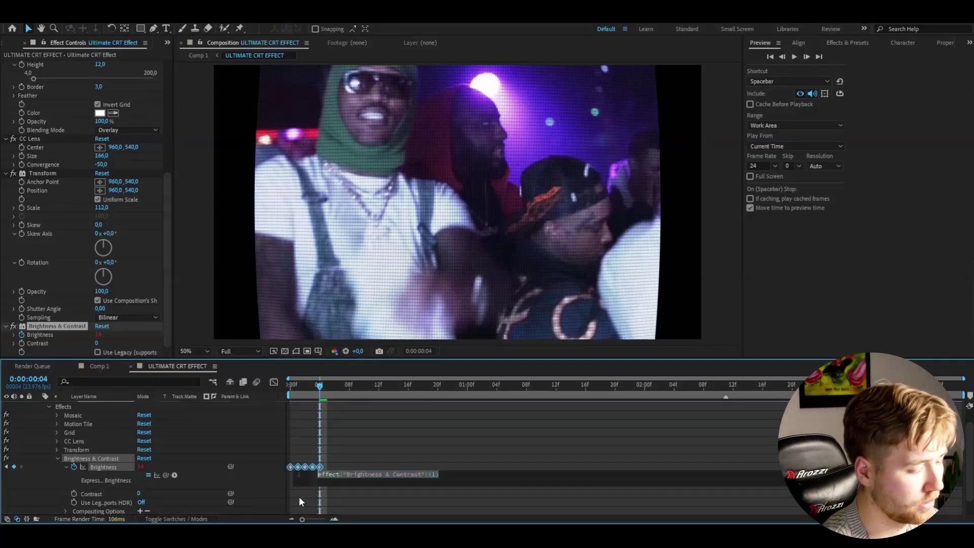
type("loop")
key("Down")
key("Down")
key("Return")
left_click(292, 388)
key("space")
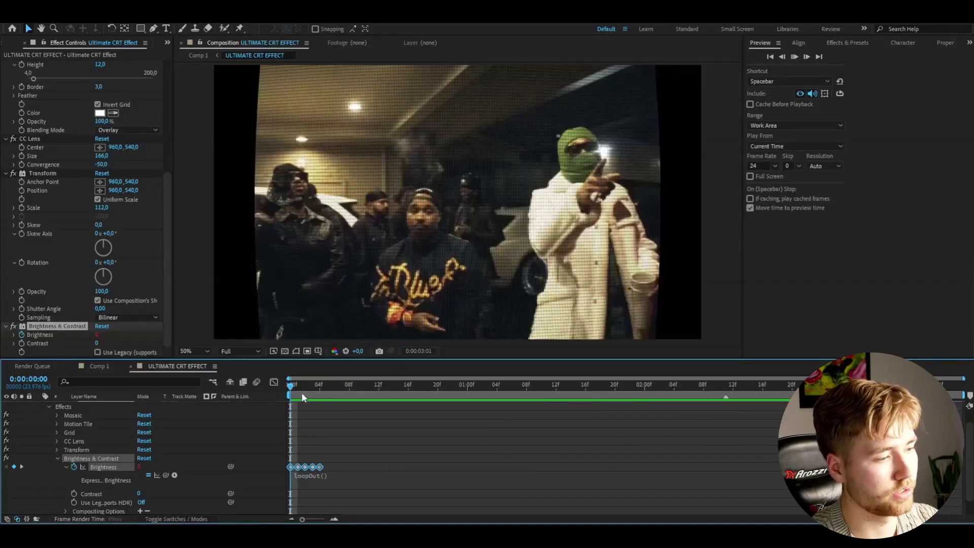
Step: Add a Glow effect with threshold 16.9%, radius 118 and intensity 0.3, and play back the composition
left_click(298, 388)
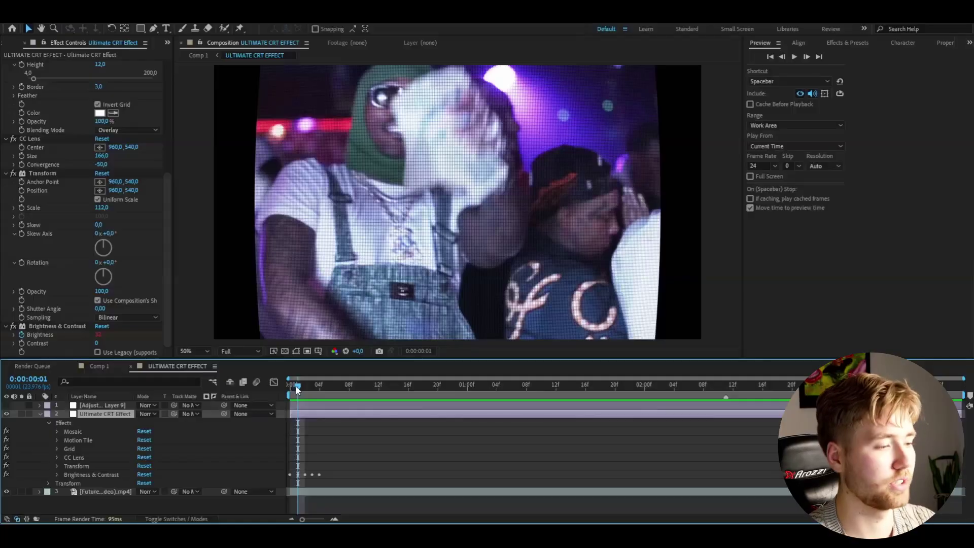
key("ctrl+space")
type("glow")
key("Return")
left_click_drag(100, 230, 43, 227)
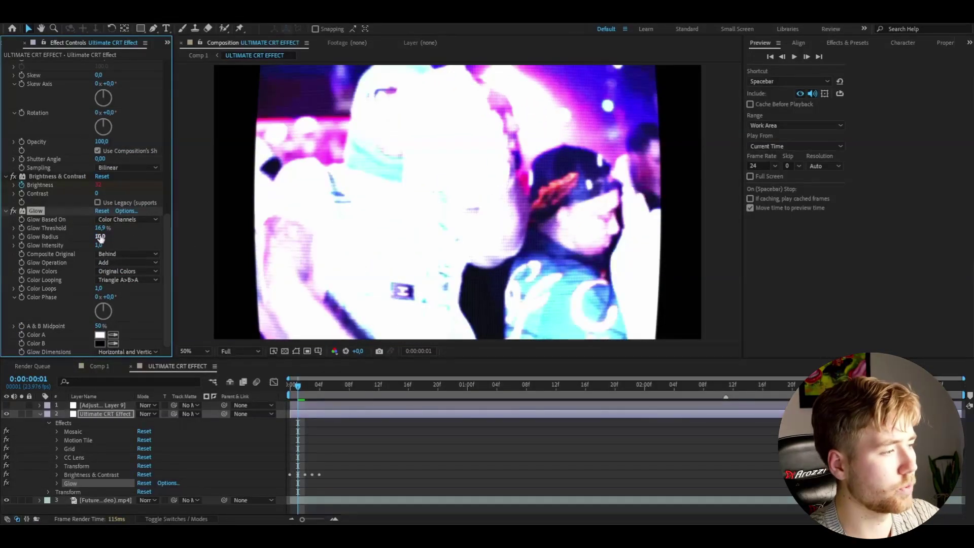
left_click_drag(100, 236, 158, 239)
left_click_drag(98, 245, 60, 245)
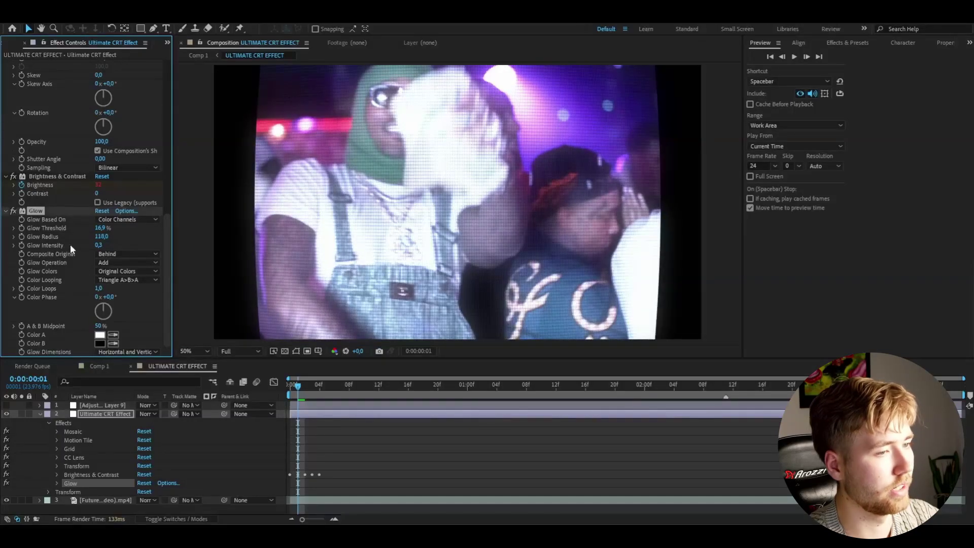
key("space")
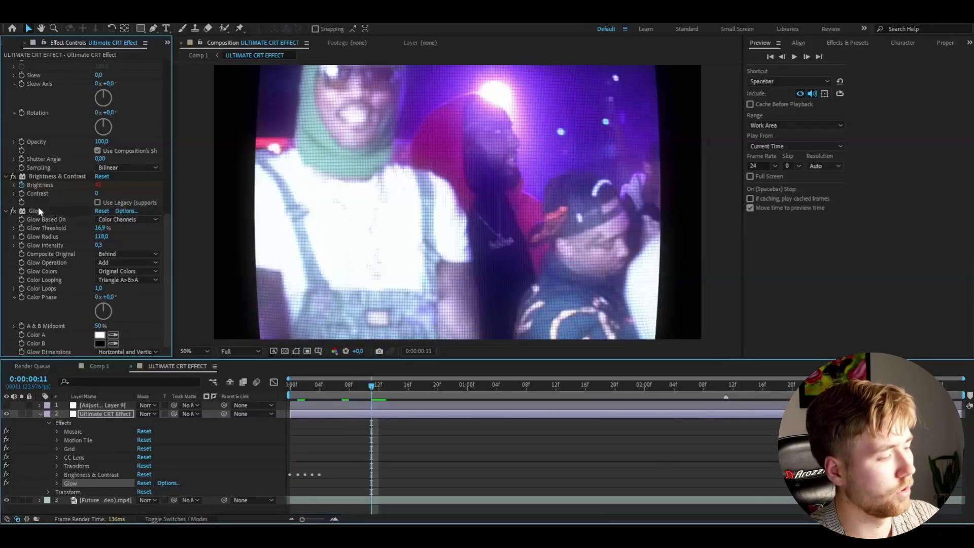
Step: Duplicate the Glow effect and set the copy's radius to 525 and intensity to 0.1
left_click(36, 210)
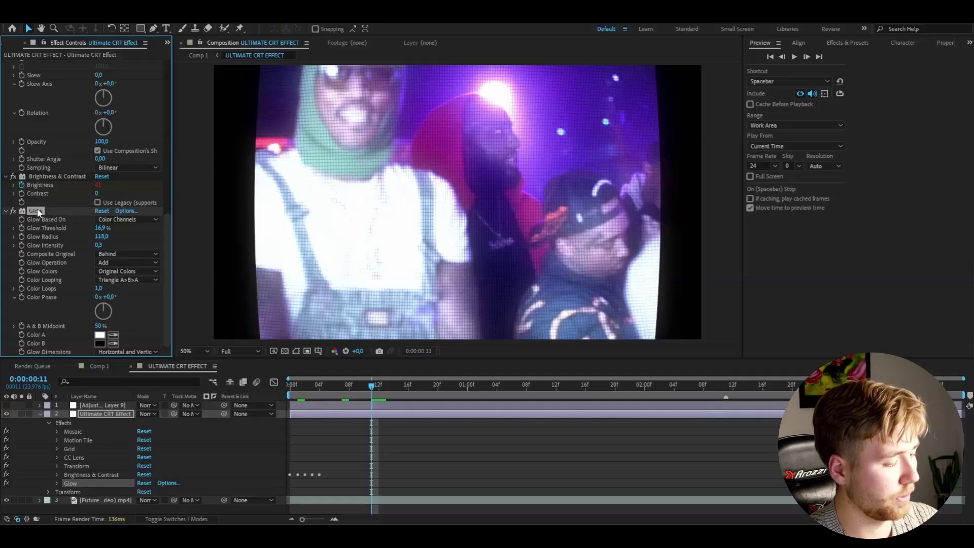
key("ctrl+d")
mouse_move(101, 237)
left_mouse_down()
mouse_move(175, 244)
mouse_move(89, 246)
left_mouse_up()
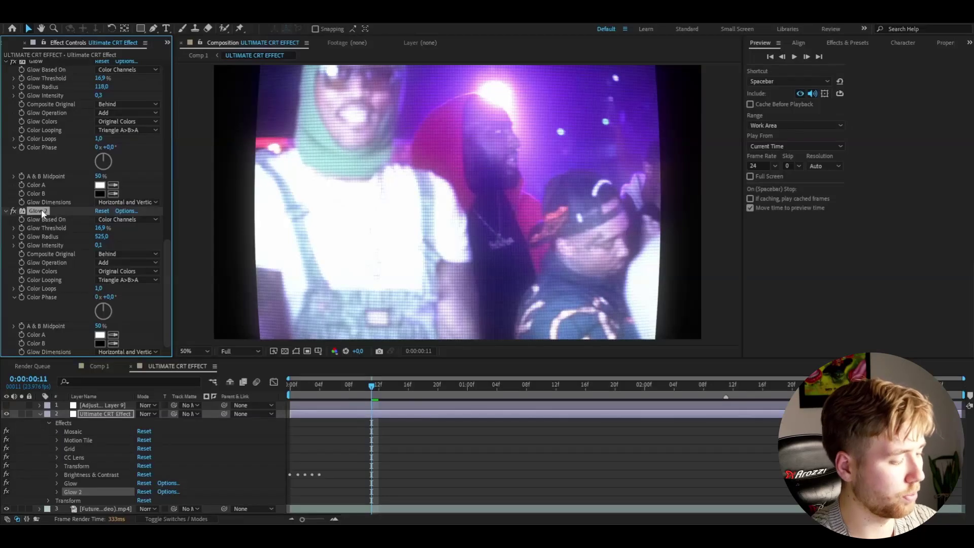
Step: Duplicate the second Glow, set the new copy's radius to 825, and check the look on other frames up to 0:00:00:09
key("ctrl+d")
left_click_drag(102, 237, 257, 240)
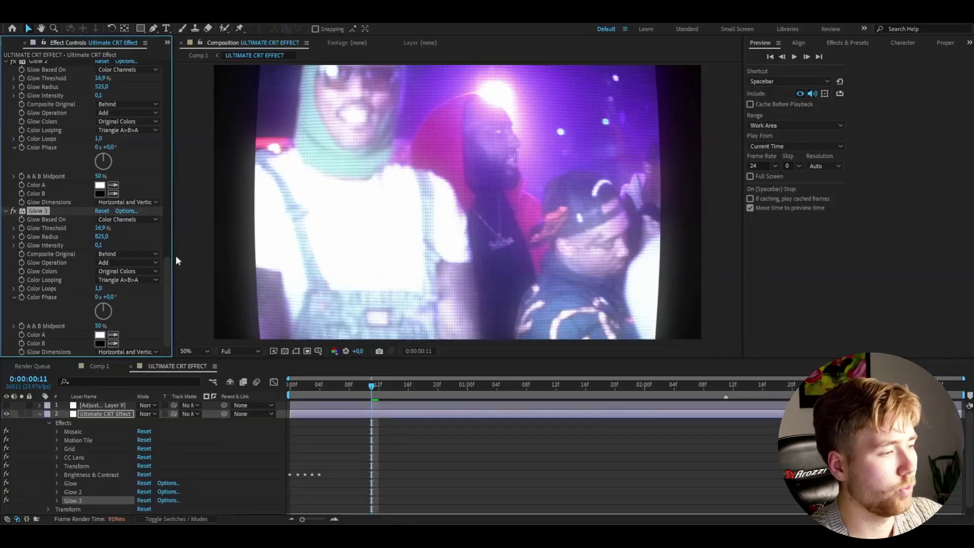
left_click_drag(168, 272, 156, 305)
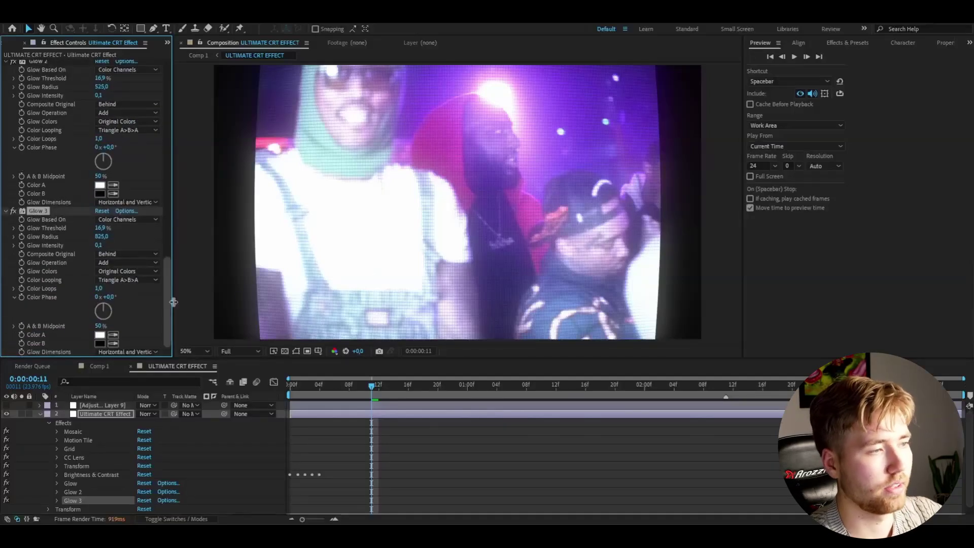
left_click_drag(369, 380, 438, 386)
left_click(357, 385)
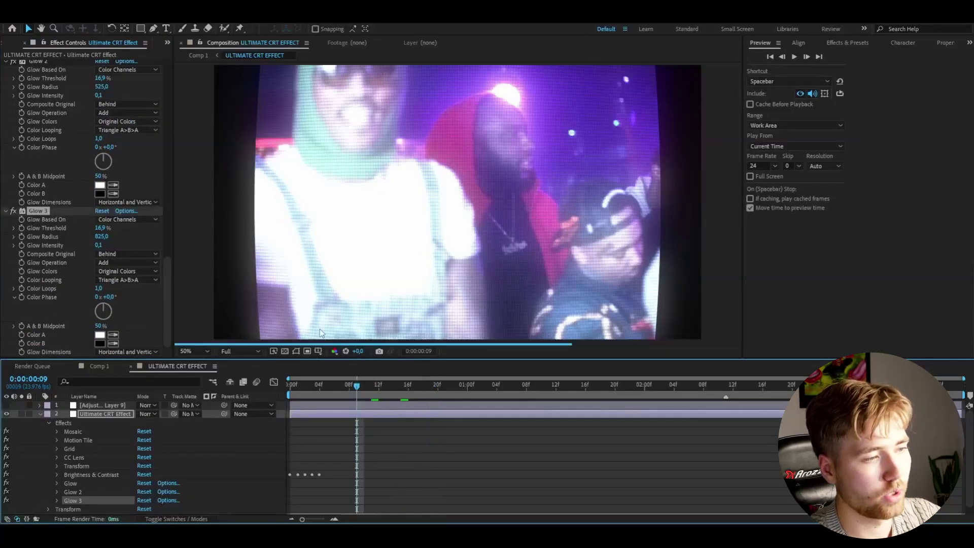
left_click(145, 410)
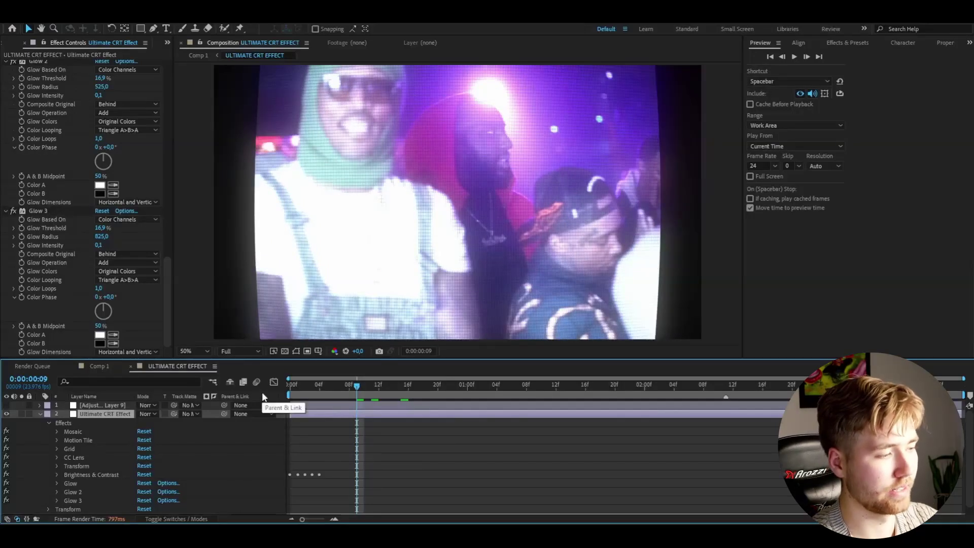
Step: Add a second Motion Tile effect with output width 22 after the glows, and check the cropped edges on frames up to 0:00:00:20
key("ctrl+space")
type("motio")
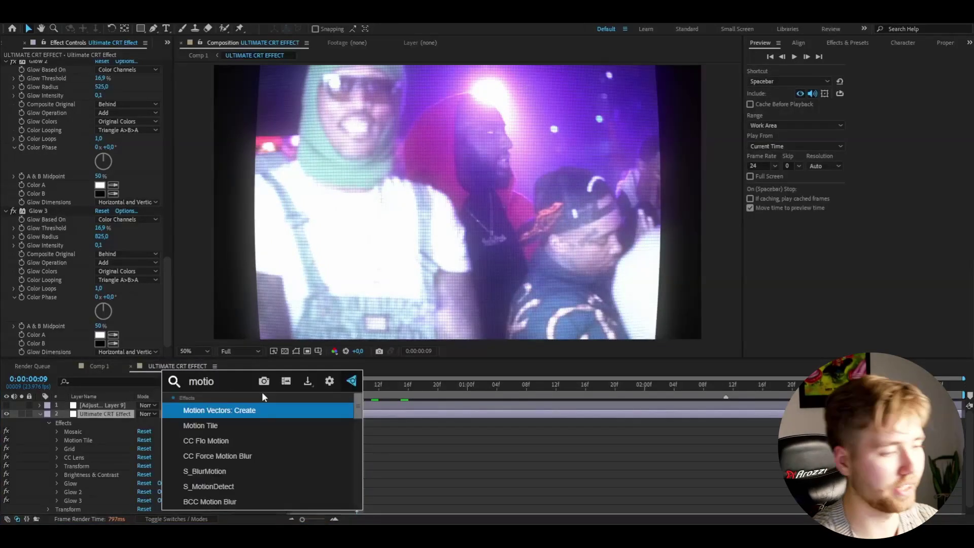
key("Return")
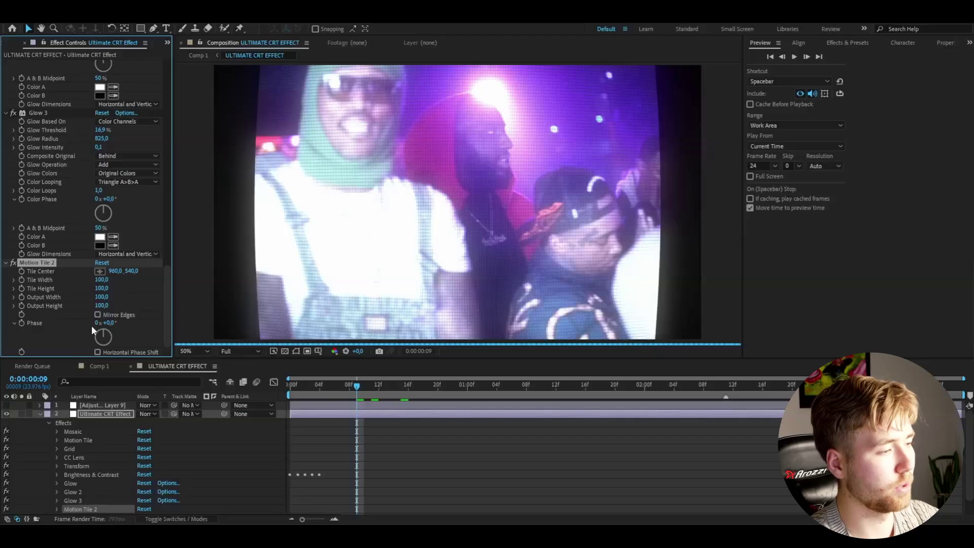
left_click(102, 297)
type("60")
key("Return")
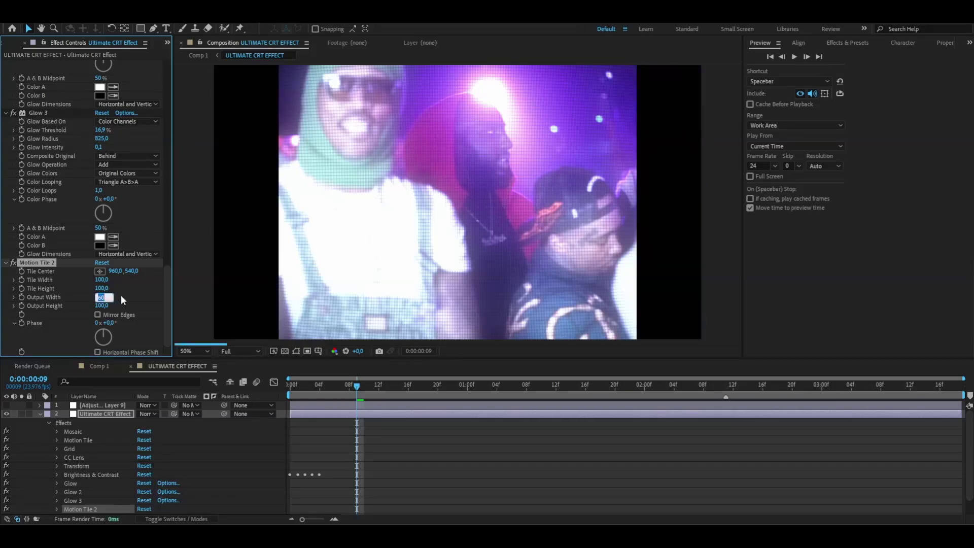
type("22")
key("Return")
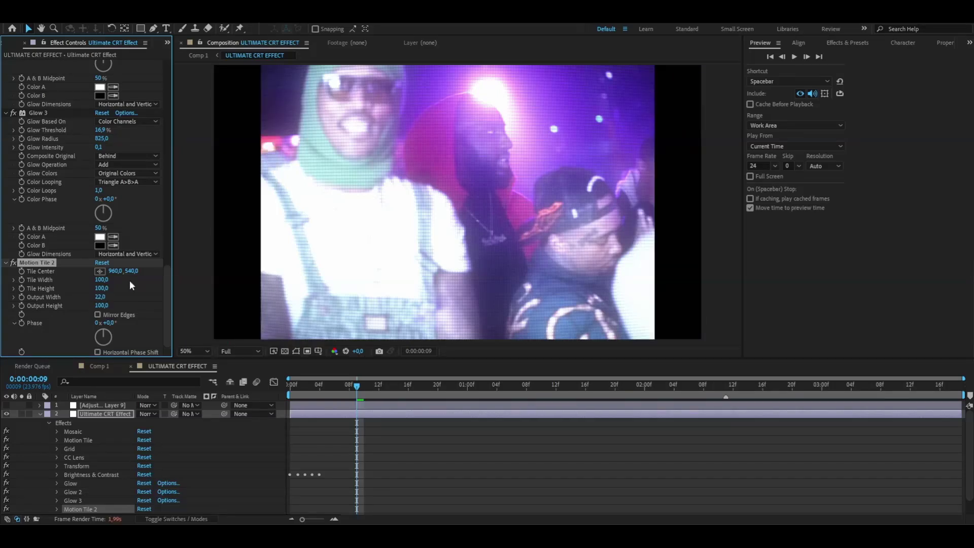
left_click(13, 262)
left_click(380, 388)
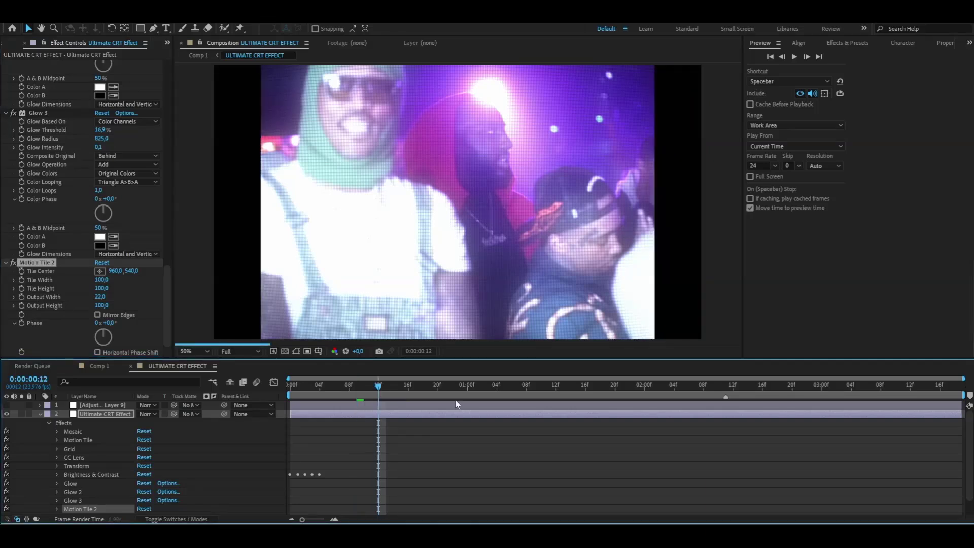
key("space")
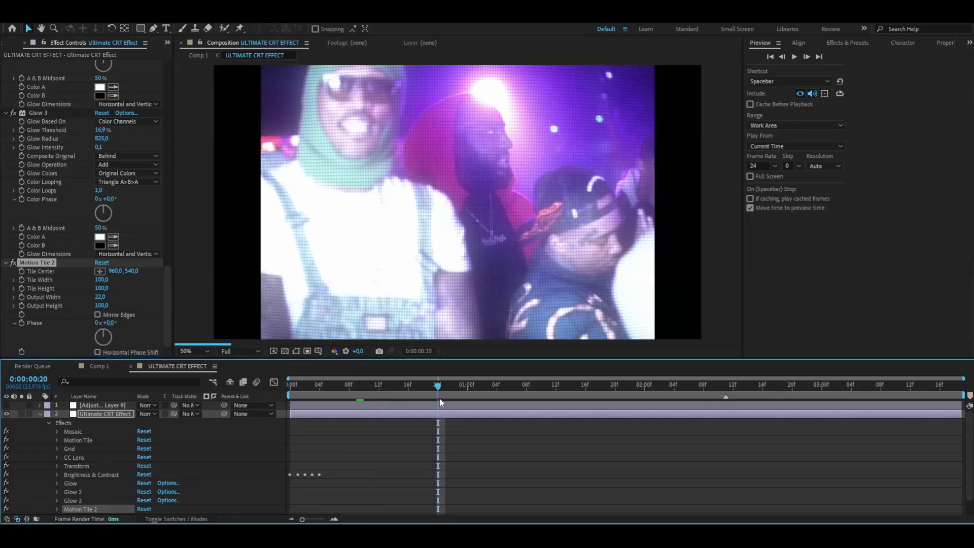
Step: Add a second Brightness & Contrast effect at the end of the stack, set its contrast to 75, and play back the composition
key("ctrl+space")
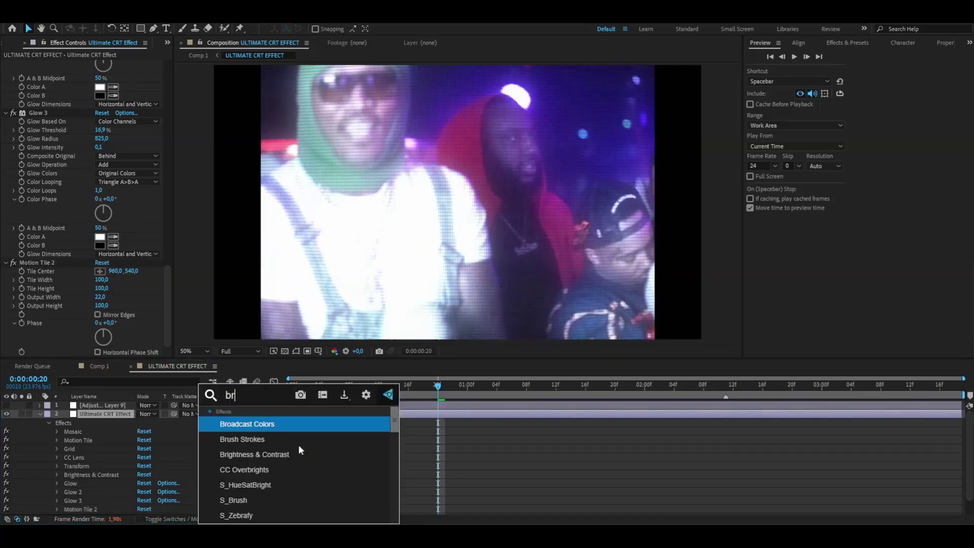
type("bri")
key("Return")
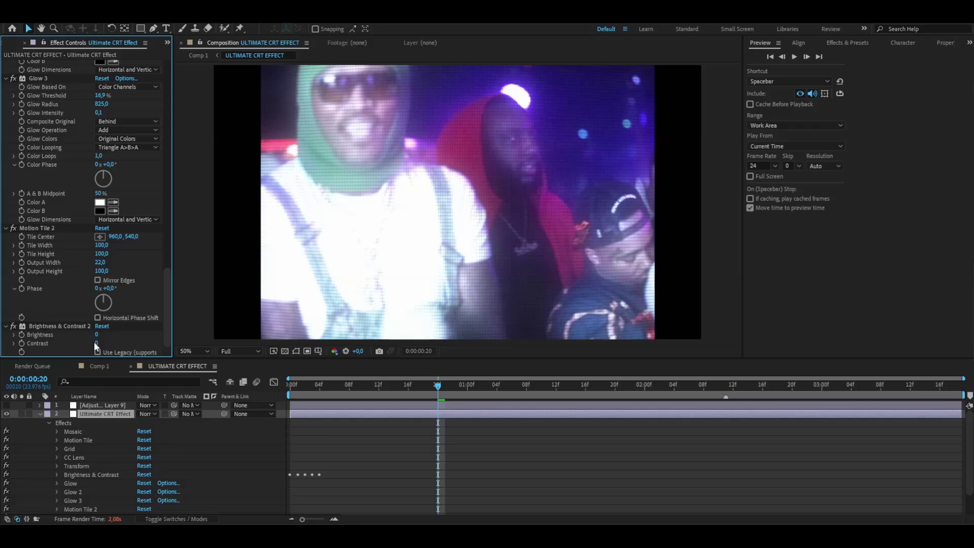
left_click_drag(93, 342, 137, 344)
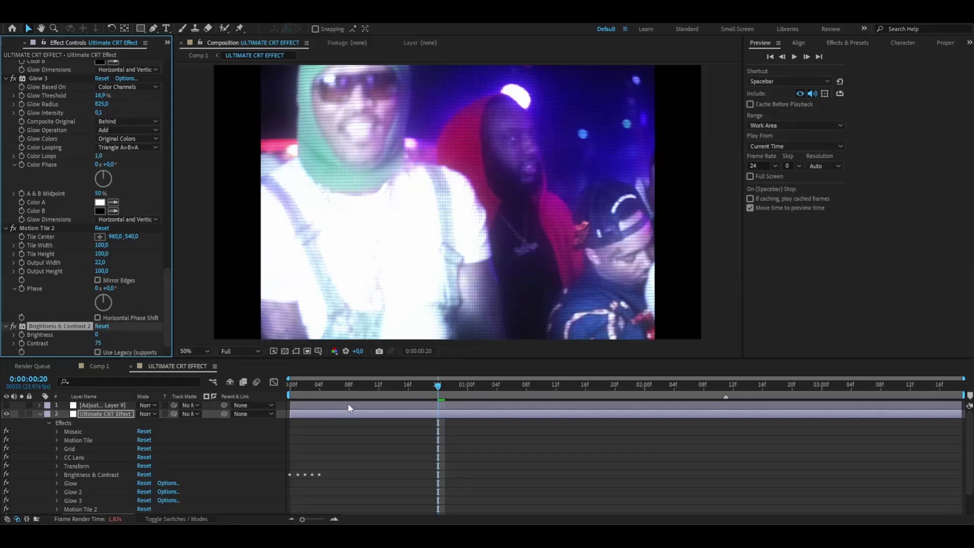
left_click(343, 449)
key("space")
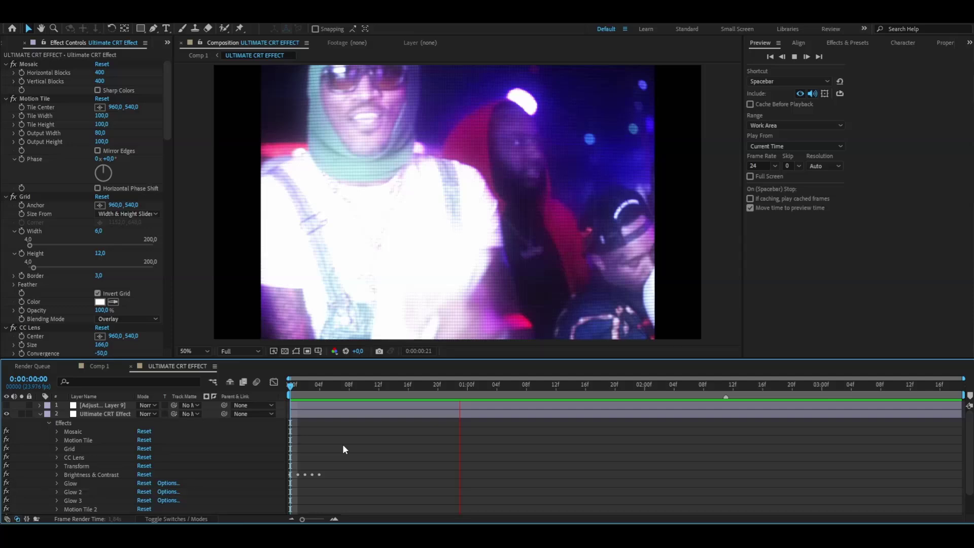
left_click(556, 386)
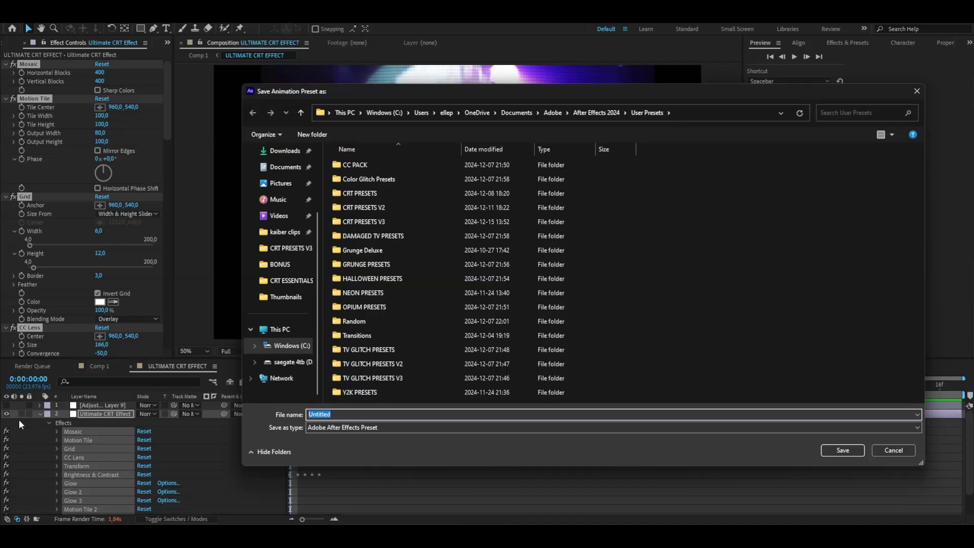
Step: Save the layer's effects as an animation preset named Ultimate CRT Effect in User Presets, and view the frame at 0:00:01:14
type("Ultimate C")
type("RT Effect")
key("Return")
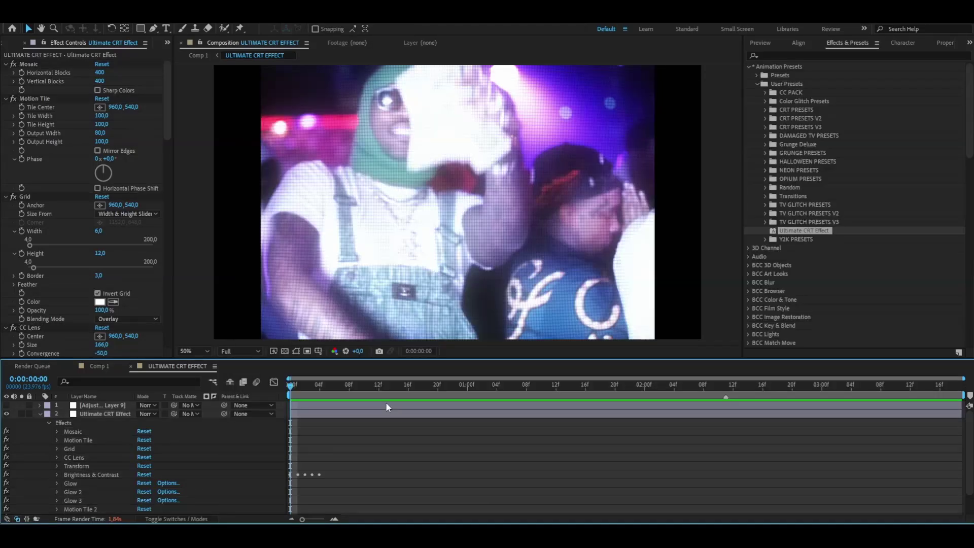
left_click(571, 406)
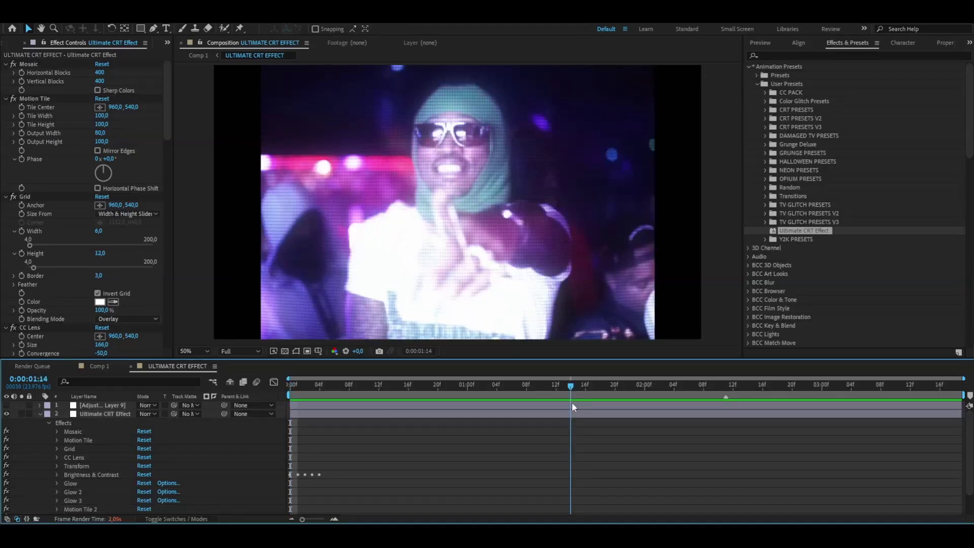